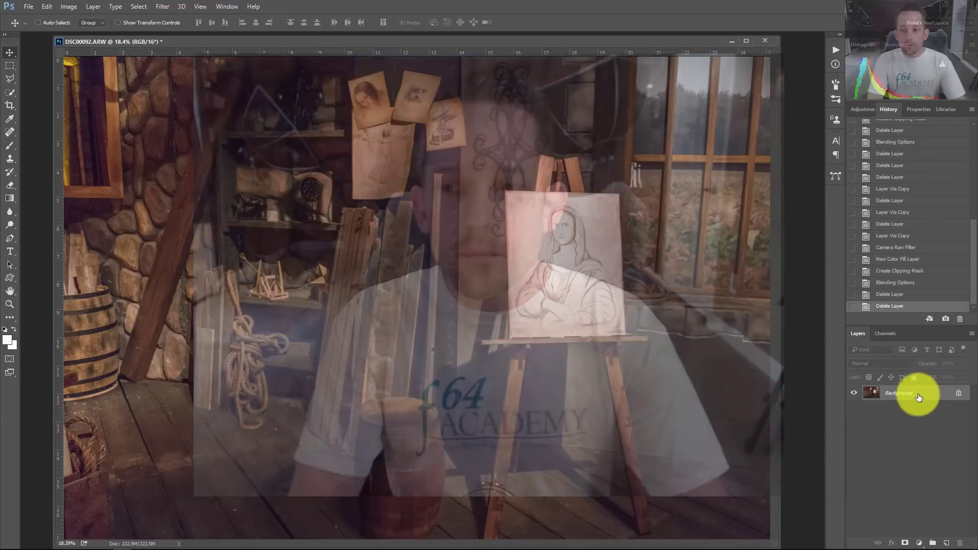
- Duplicate the Background into Layer 1 and zoom in on the dark planks
left_click(916, 399)
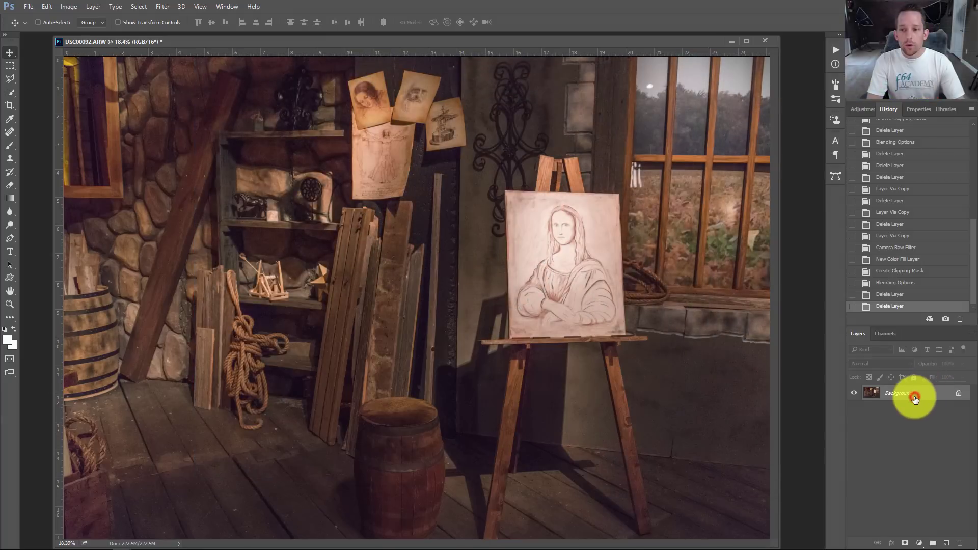
key("ctrl+j")
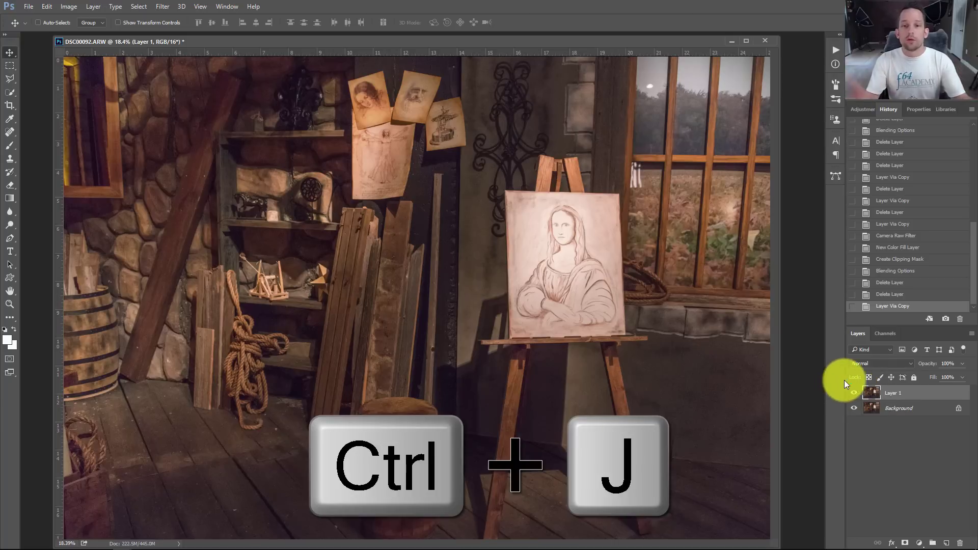
key("ctrl+space")
left_click_drag(413, 201, 438, 279)
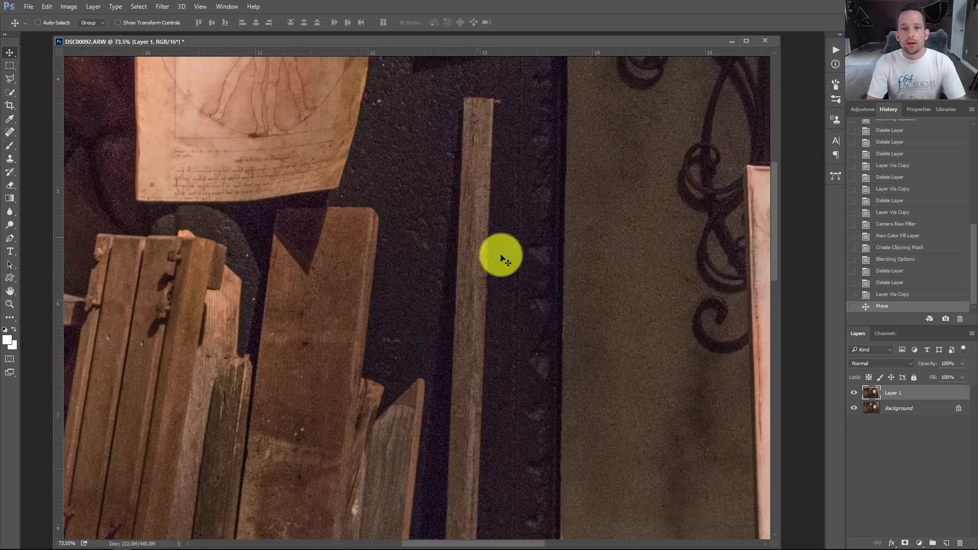
- Undo the accidental layer move, pan across the planks, and open the Filter menu
key("ctrl+z")
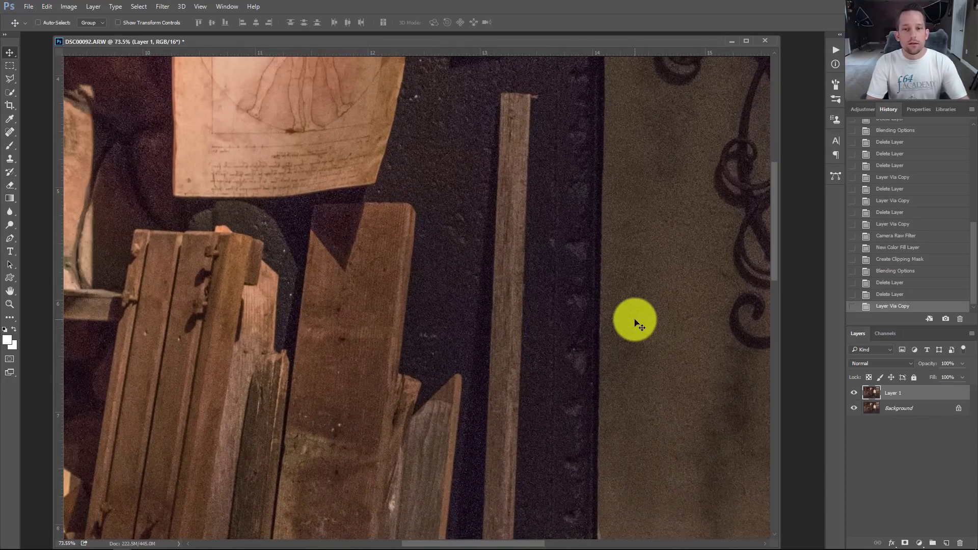
left_click_drag(572, 269, 517, 318)
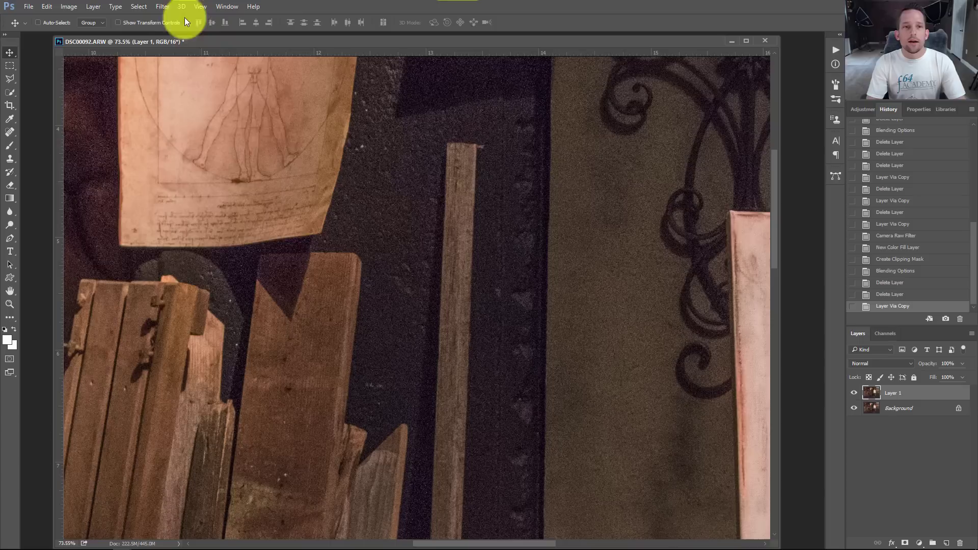
left_click(163, 7)
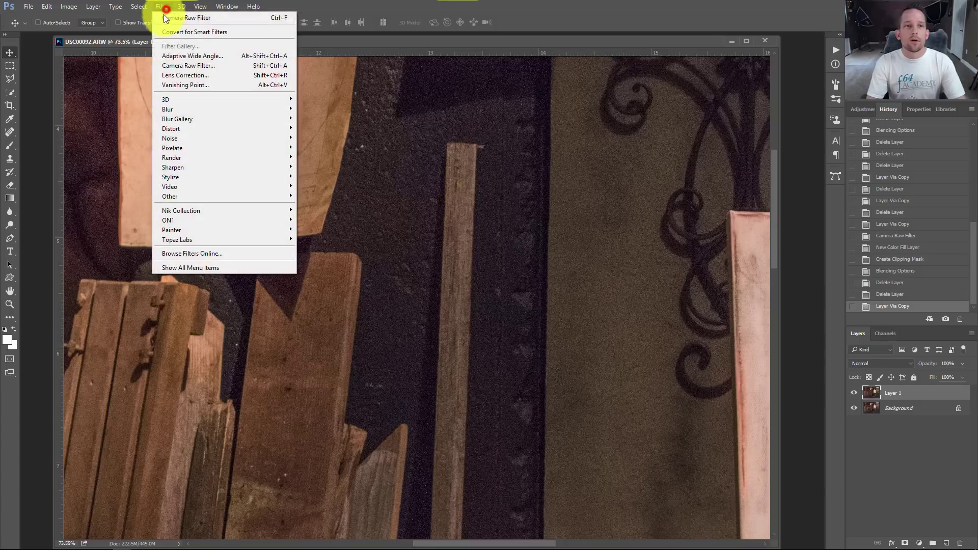
- In the Camera Raw Filter's Detail panel, set Luminance to 69 and Luminance Detail to 0
left_click(179, 64)
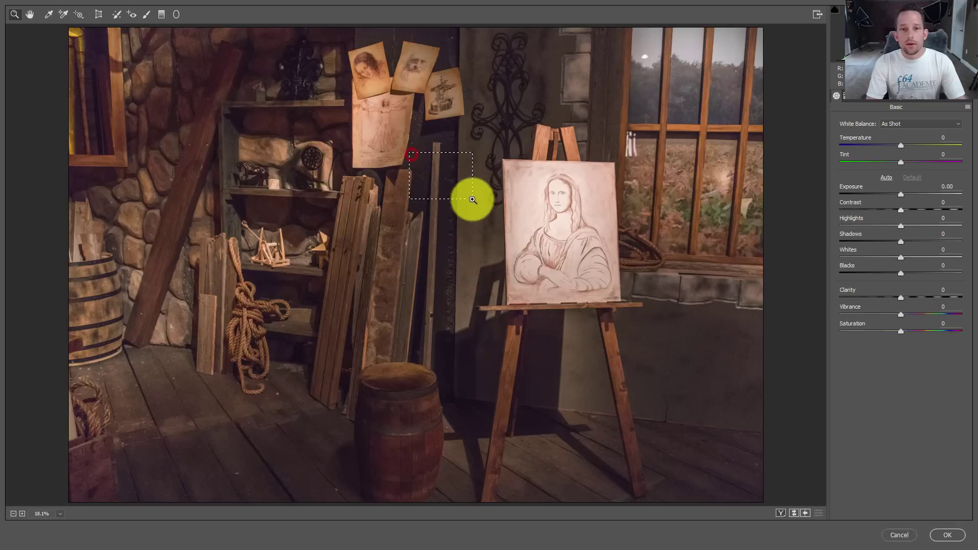
left_click(472, 201)
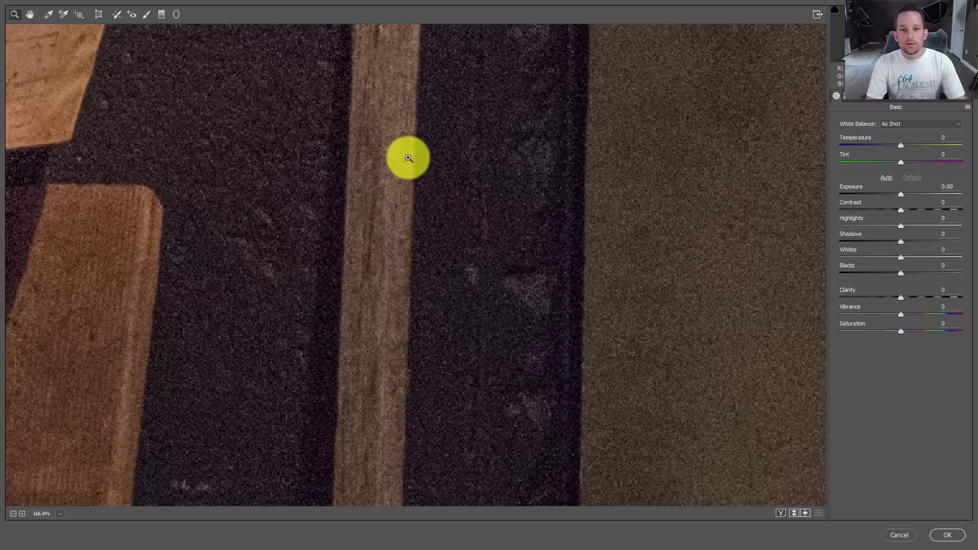
left_click(868, 98)
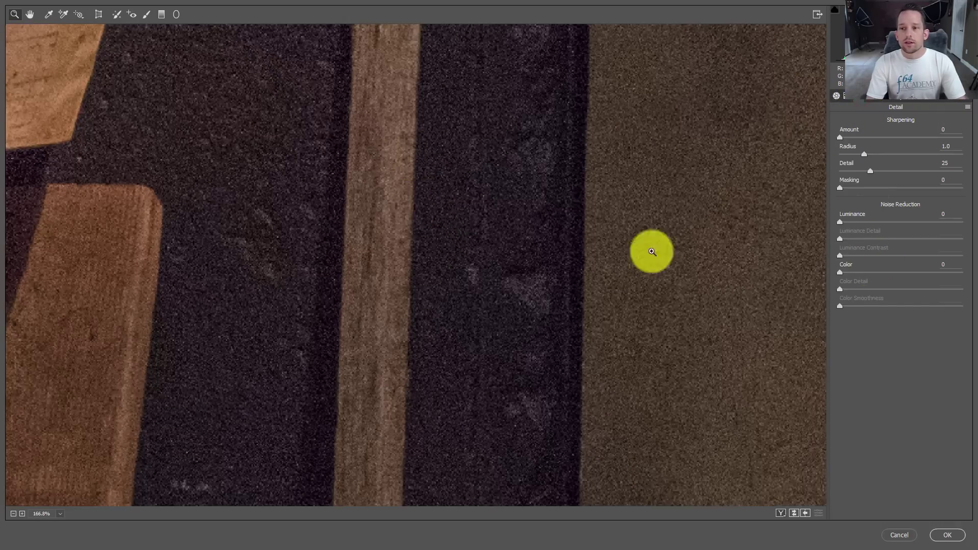
left_click_drag(840, 222, 916, 223)
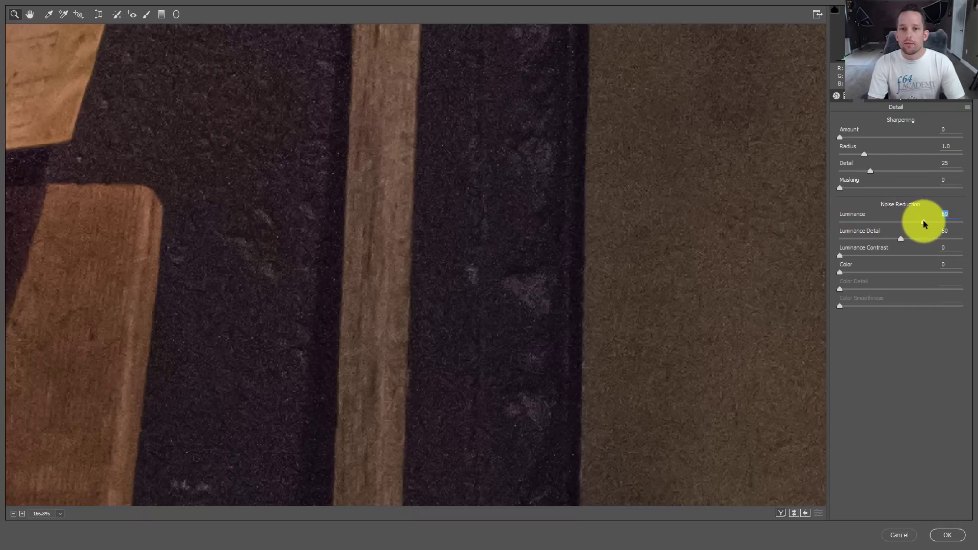
left_click(893, 243)
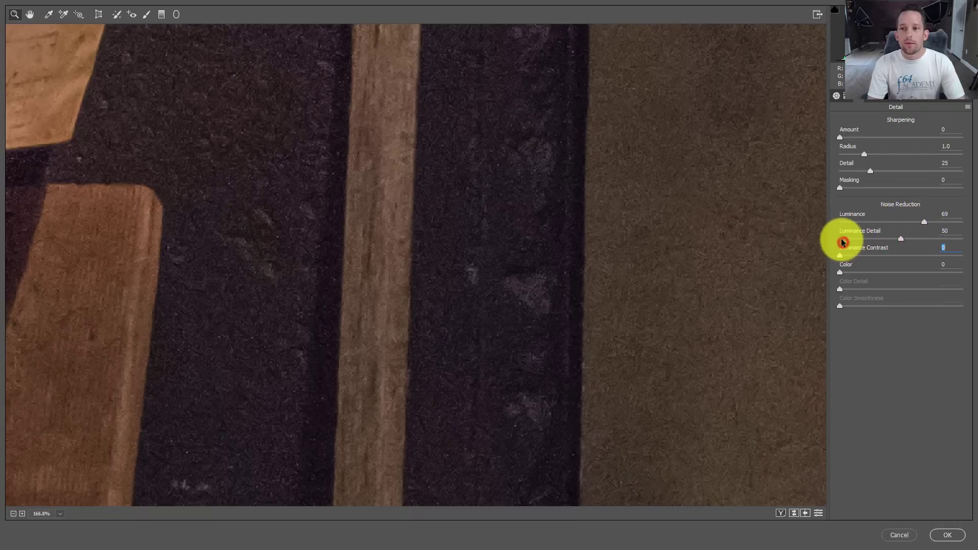
left_click_drag(843, 244, 844, 237)
- Check the shadows at 600% with the preview on and off, then fit the image in view
left_click_drag(561, 238, 509, 349)
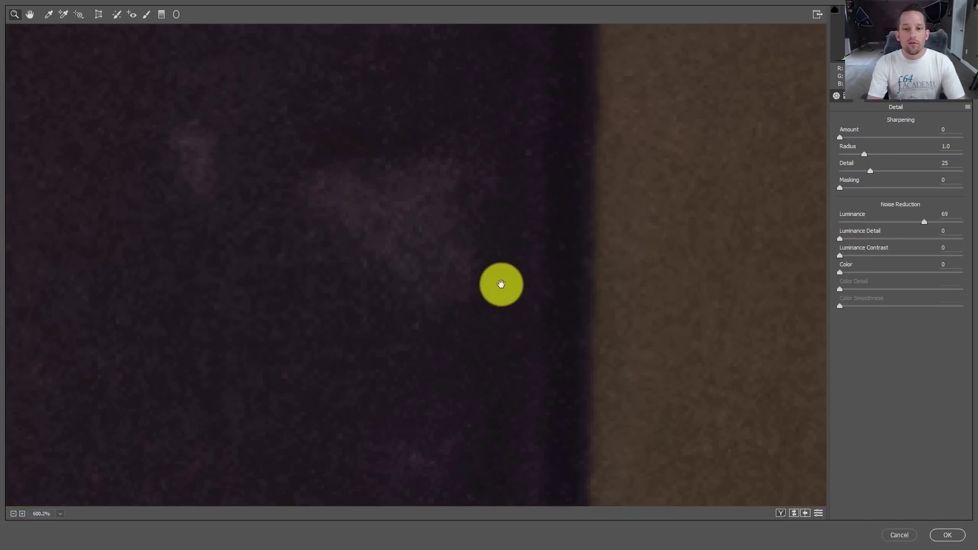
left_click_drag(502, 284, 481, 295)
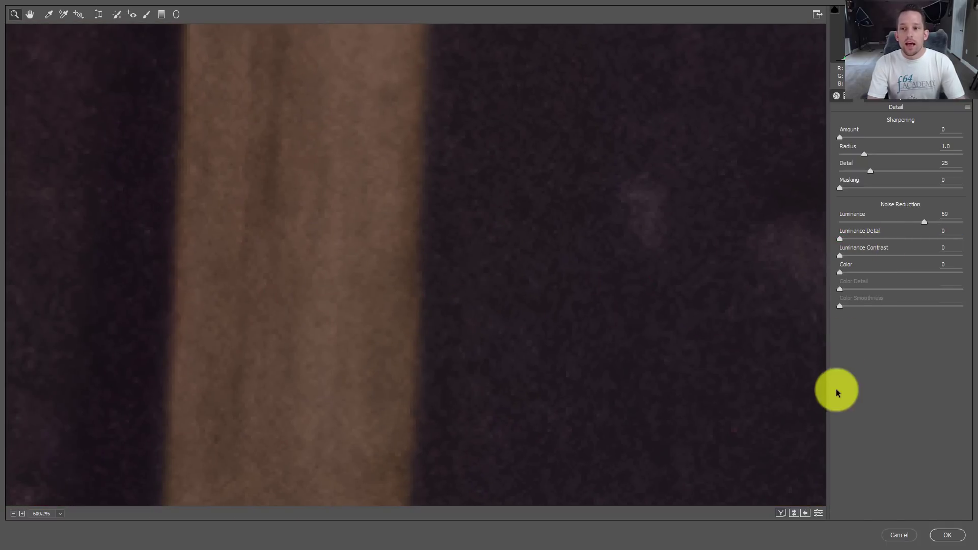
left_click(819, 513)
left_click(815, 514)
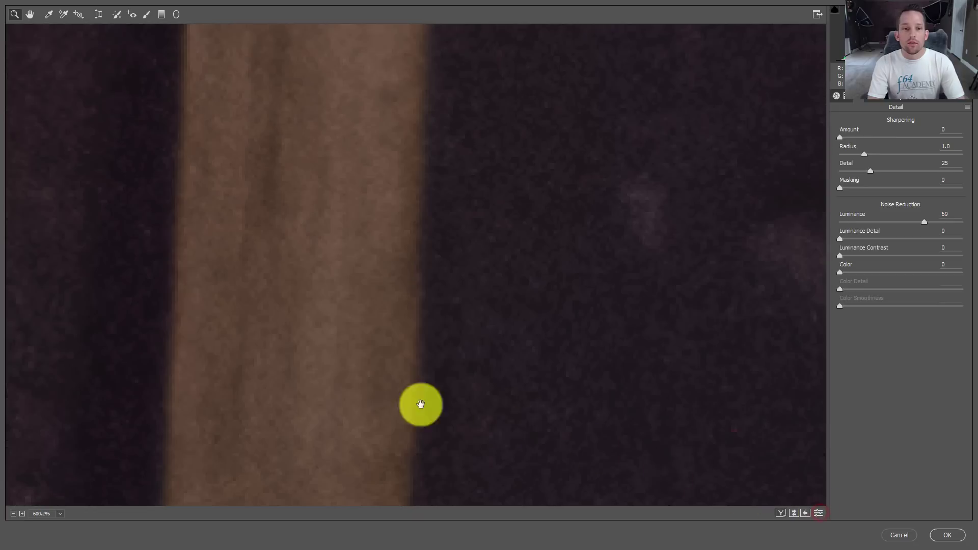
left_click_drag(420, 404, 418, 220)
right_click(411, 232)
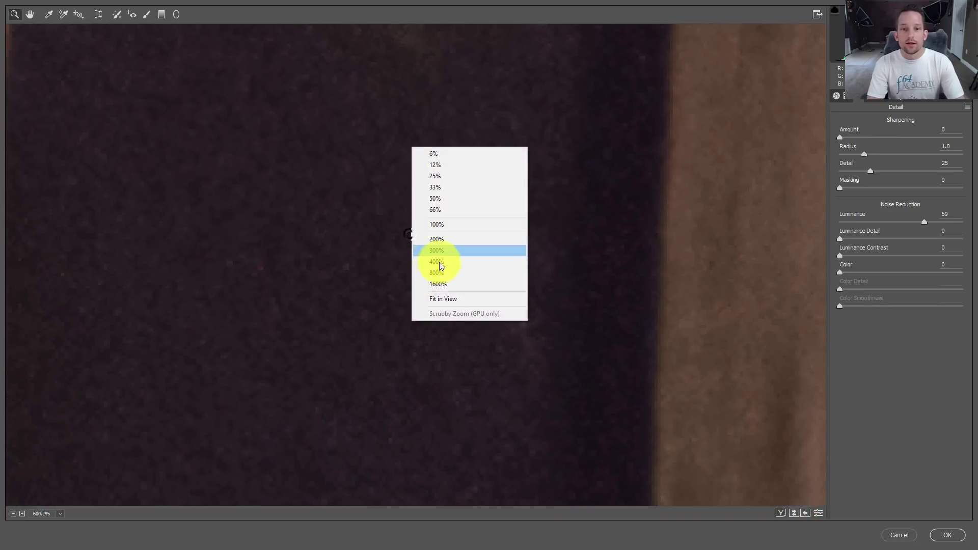
left_click(442, 295)
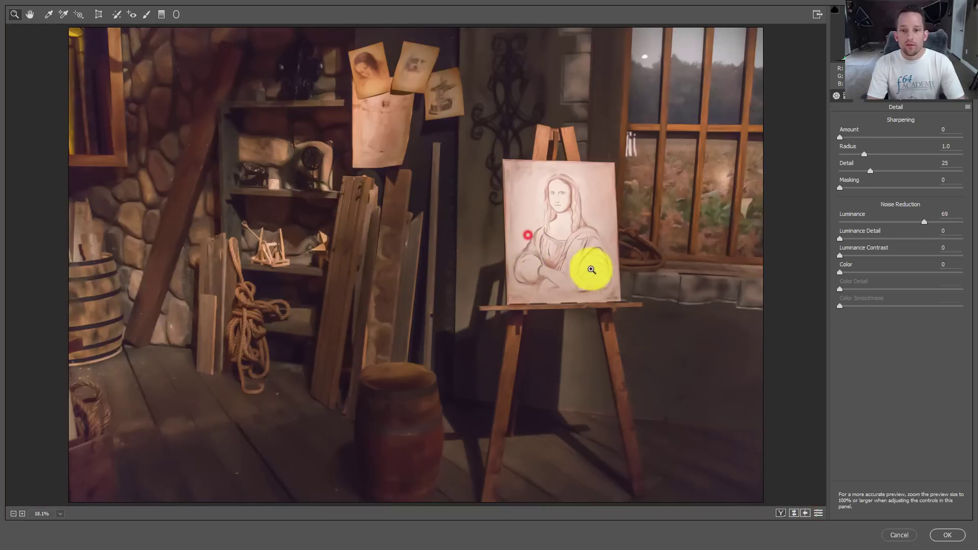
- Zoom into the sketch's arms and compare against settings without noise reduction
left_click(527, 278)
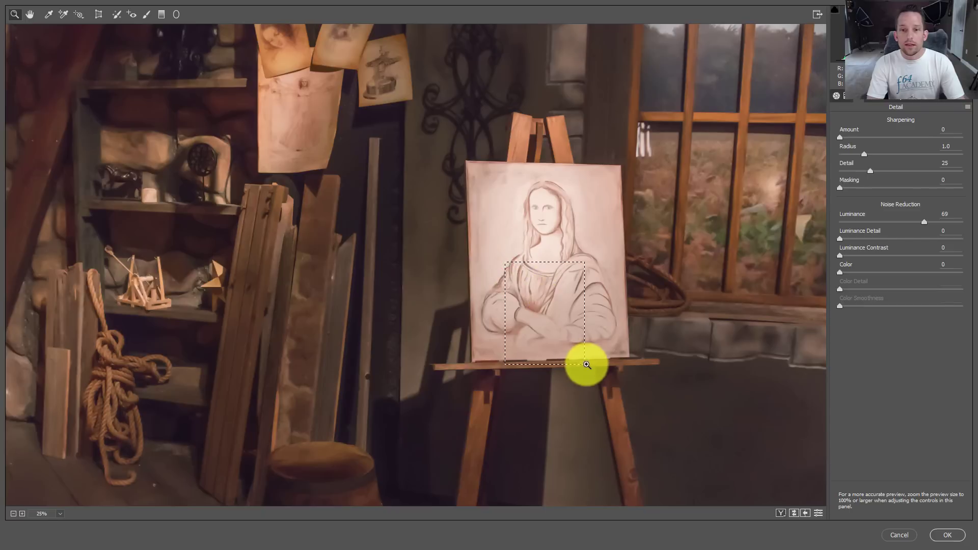
left_click(590, 351)
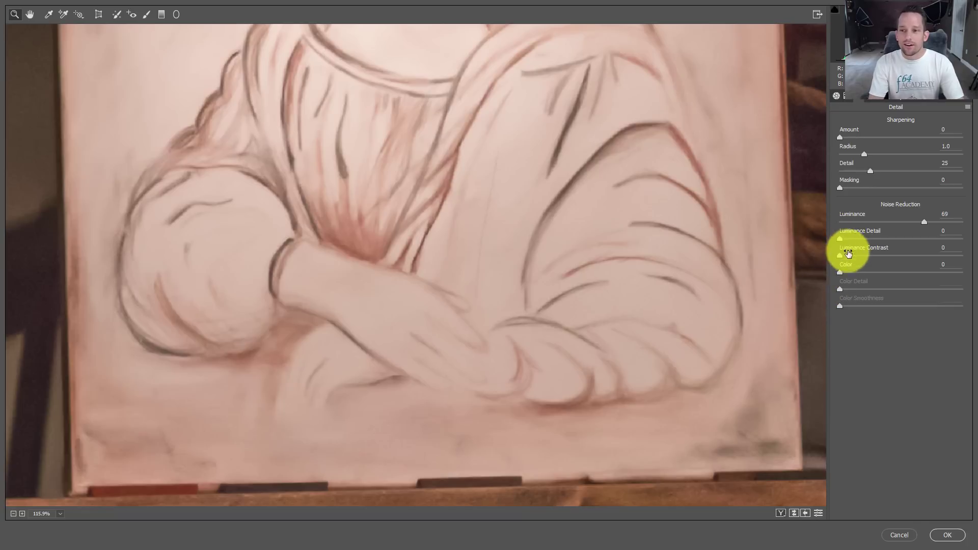
left_click(818, 514)
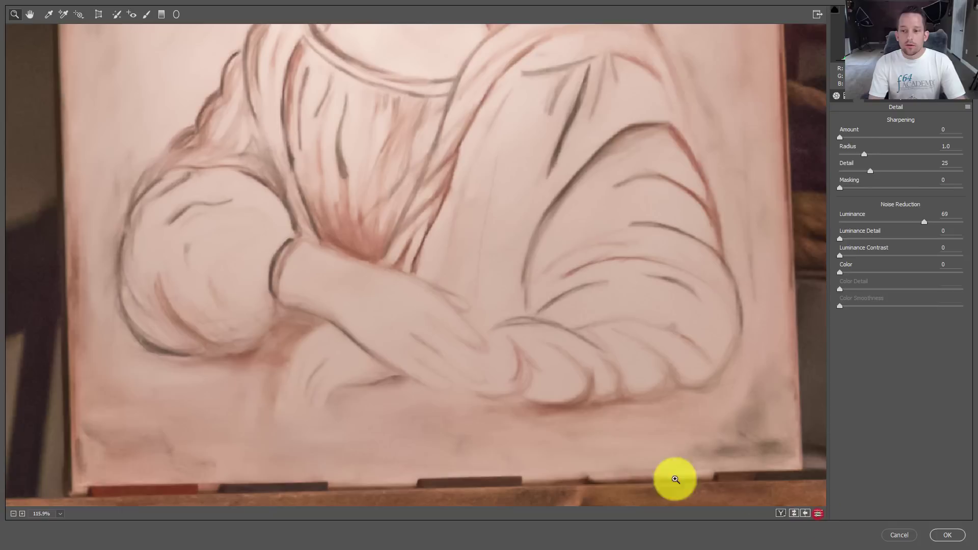
left_click_drag(273, 351, 819, 338)
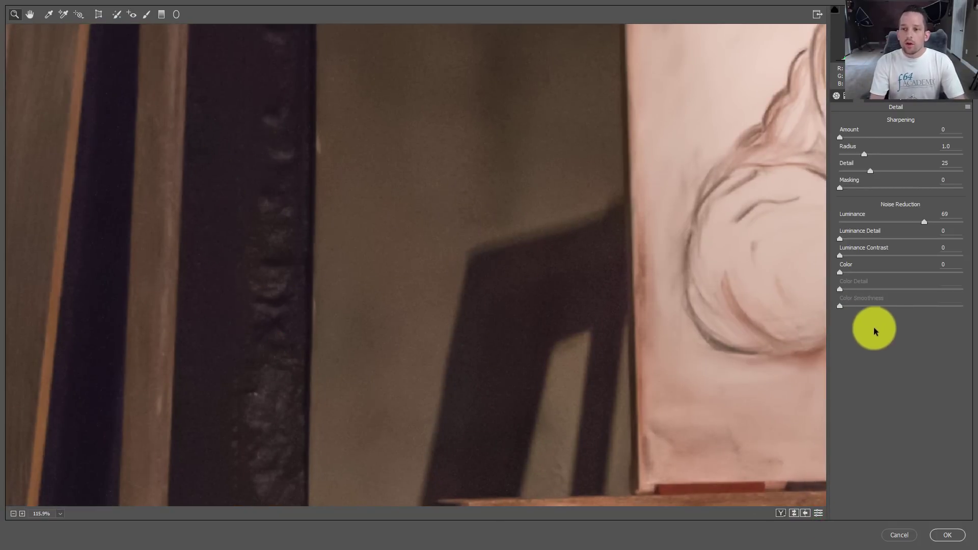
- Apply the Camera Raw filter and add a new Solid Color fill layer
left_click(942, 533)
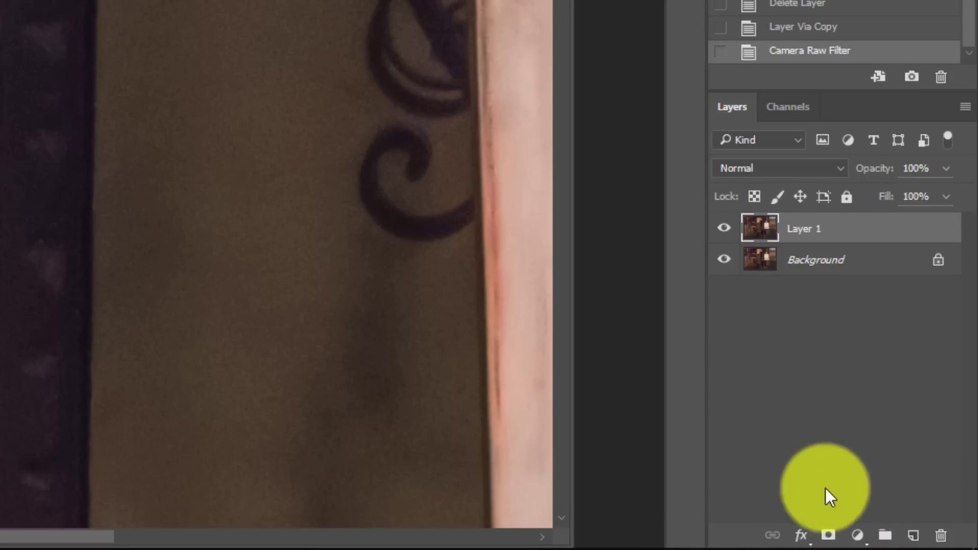
left_click(857, 535)
left_click(773, 78)
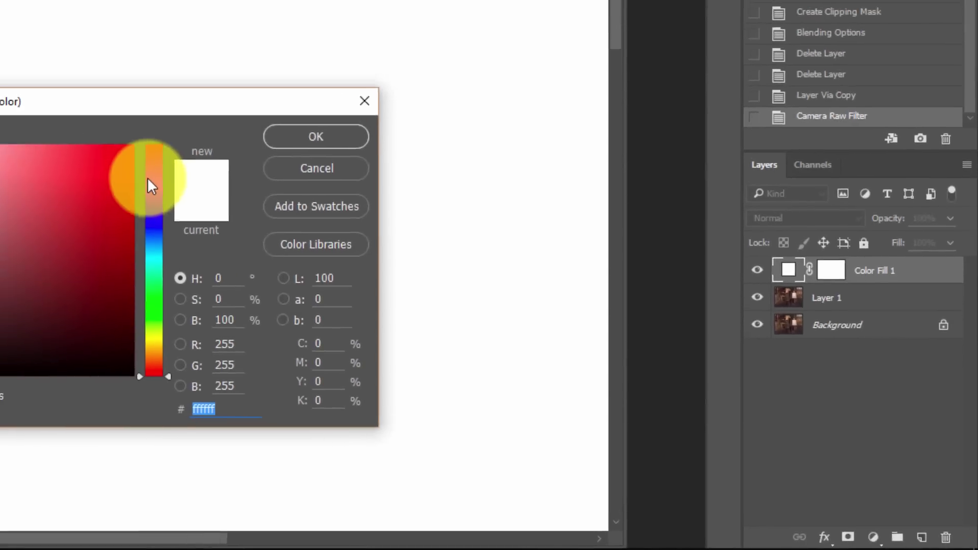
- Set the fill colour to pure magenta ff00ff with blue at 255, then fit the image
left_click(29, 127)
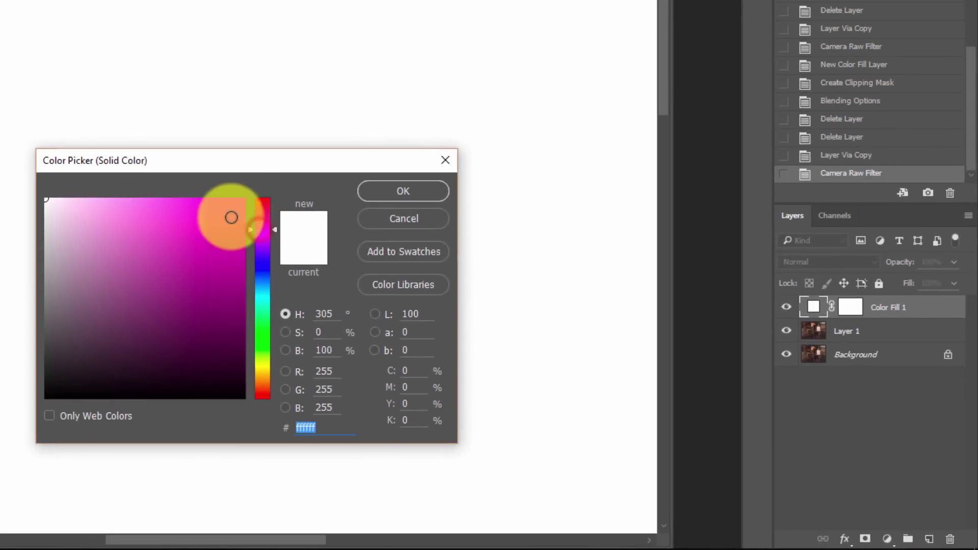
left_click_drag(232, 217, 266, 183)
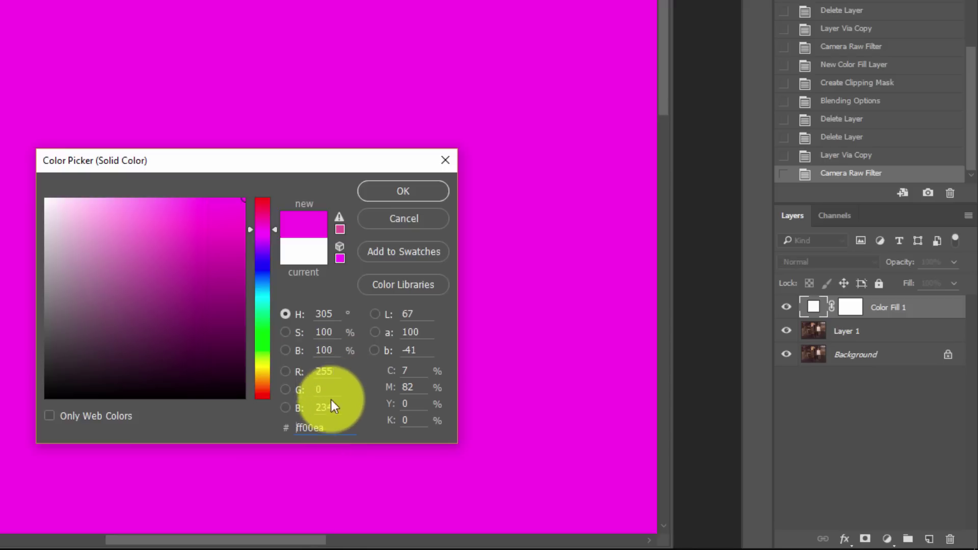
double_click(331, 407)
type("255")
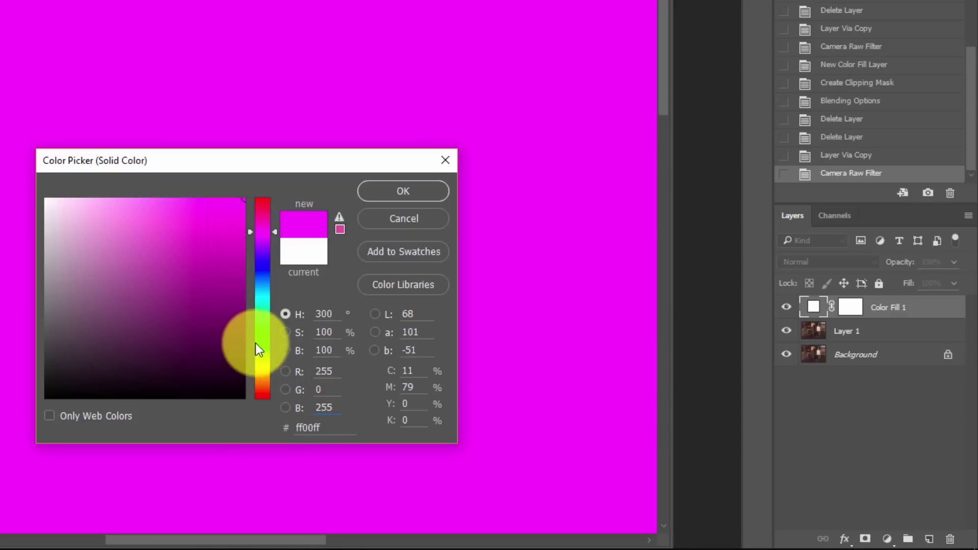
key("Return")
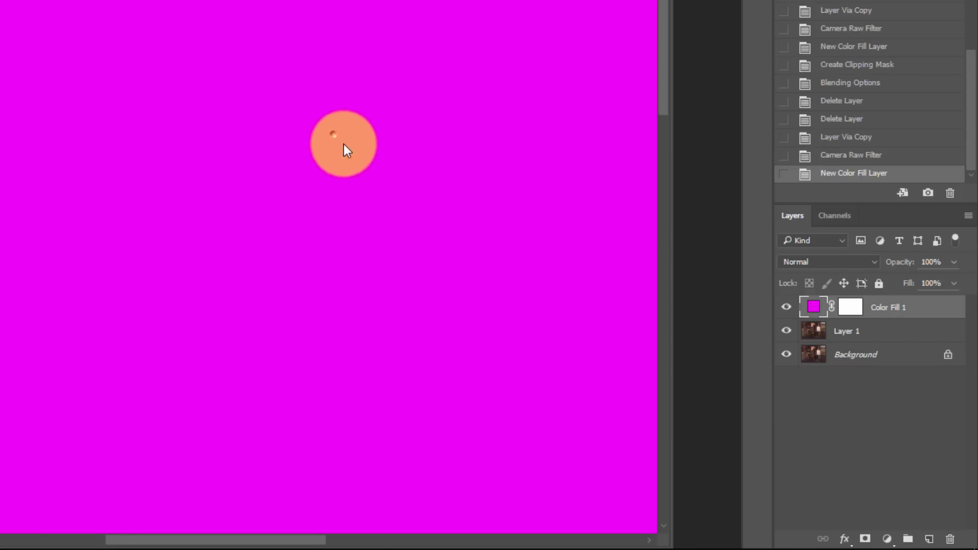
left_click(350, 148)
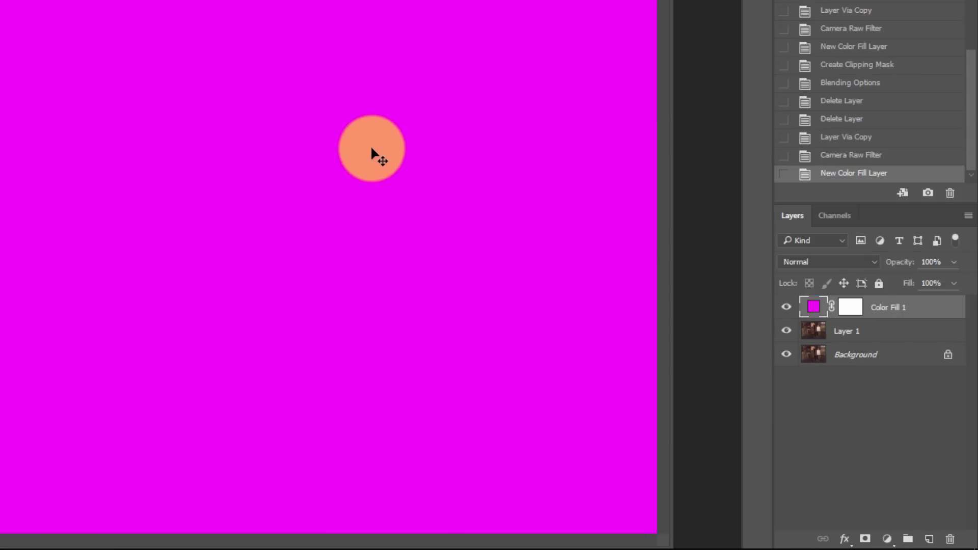
- Toggle Color Fill 1's visibility to check it, then Alt-click to clip it to Layer 1
left_click(787, 306)
left_click(787, 306)
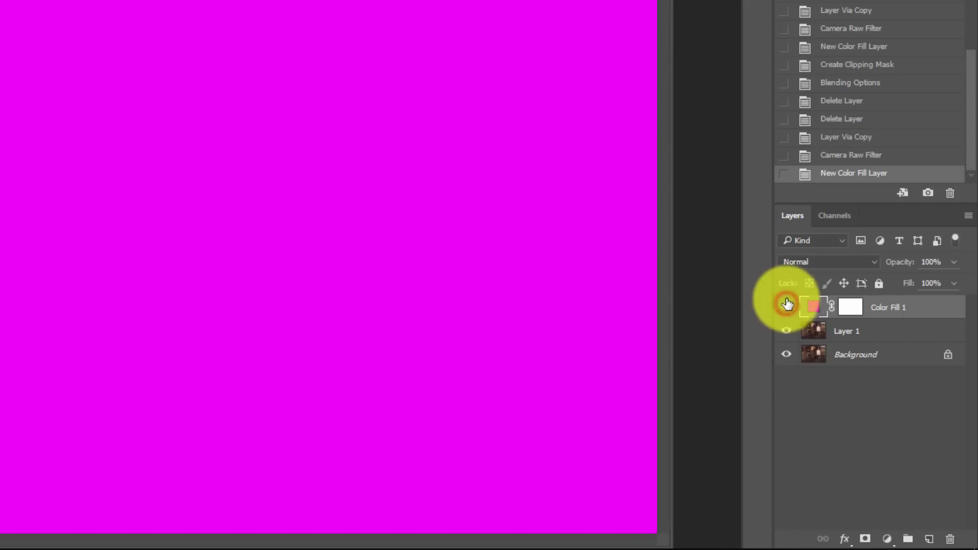
key("alt")
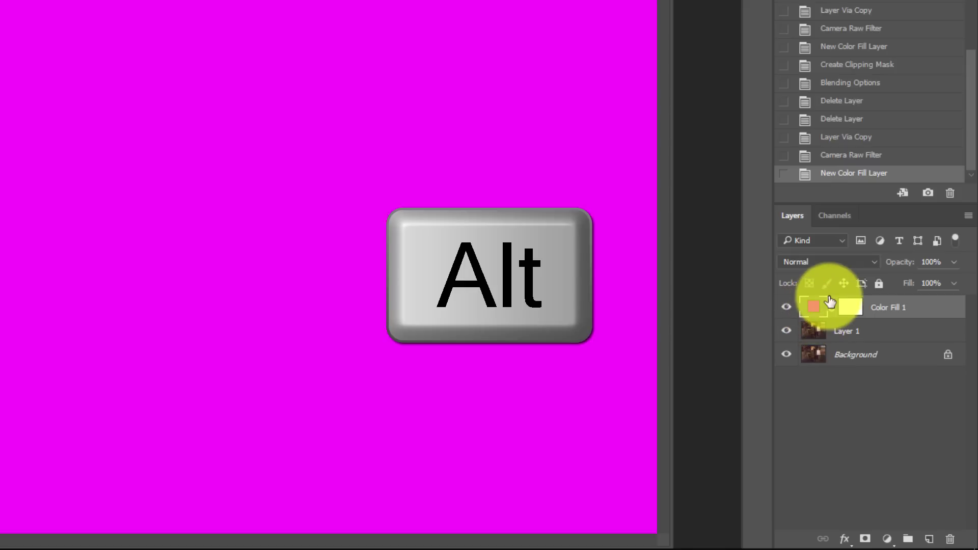
left_click(827, 316, "alt")
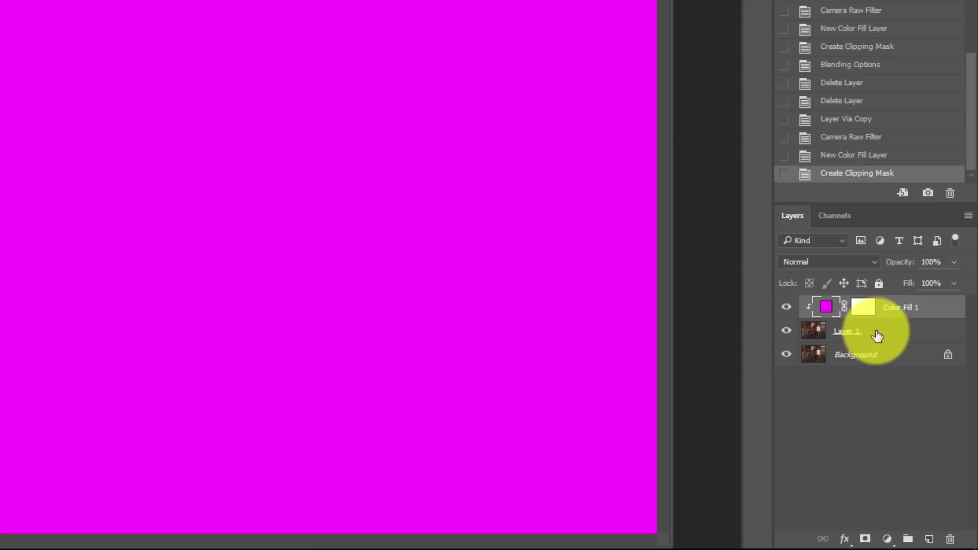
- In Layer 1's Blending Options, Alt-split the Underlying Layer white handle to 32/114
left_click(897, 334)
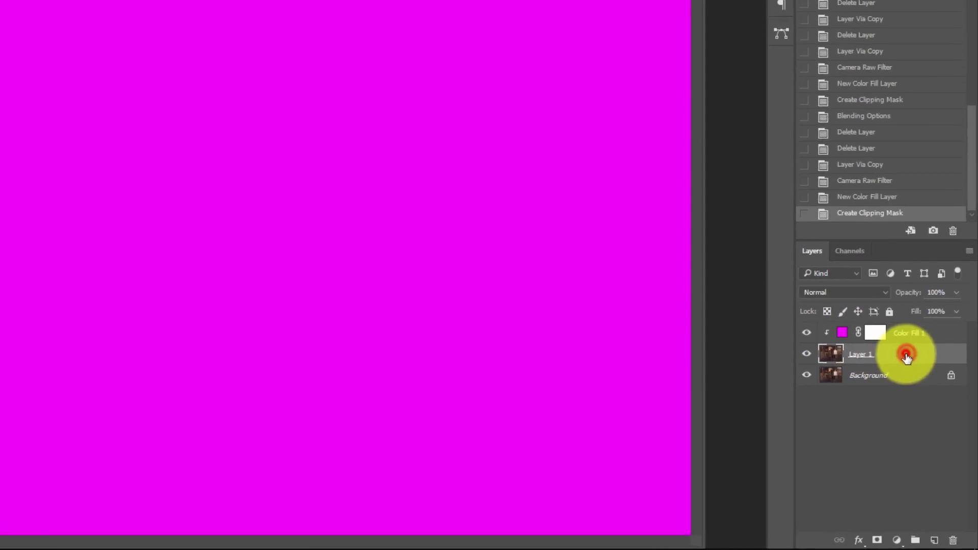
double_click(906, 357)
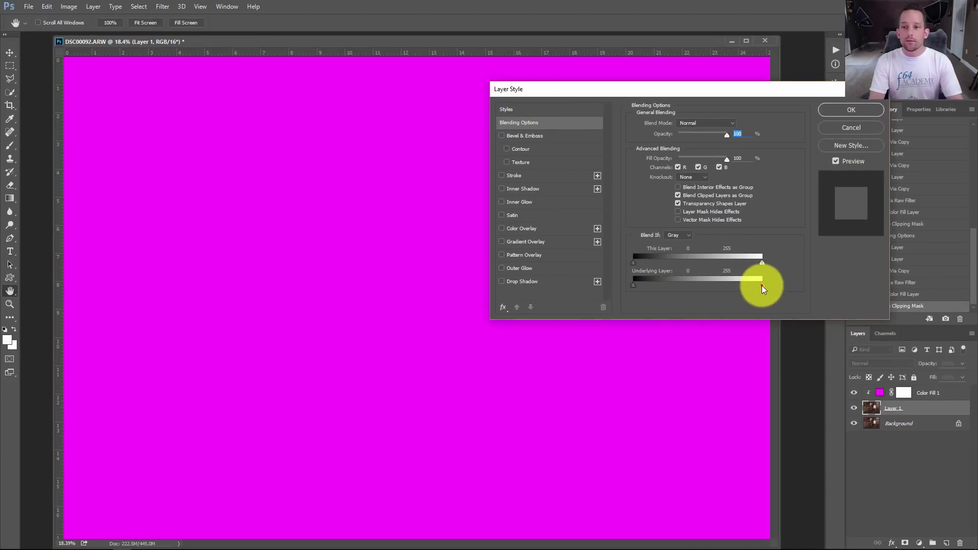
left_click_drag(717, 287, 762, 284)
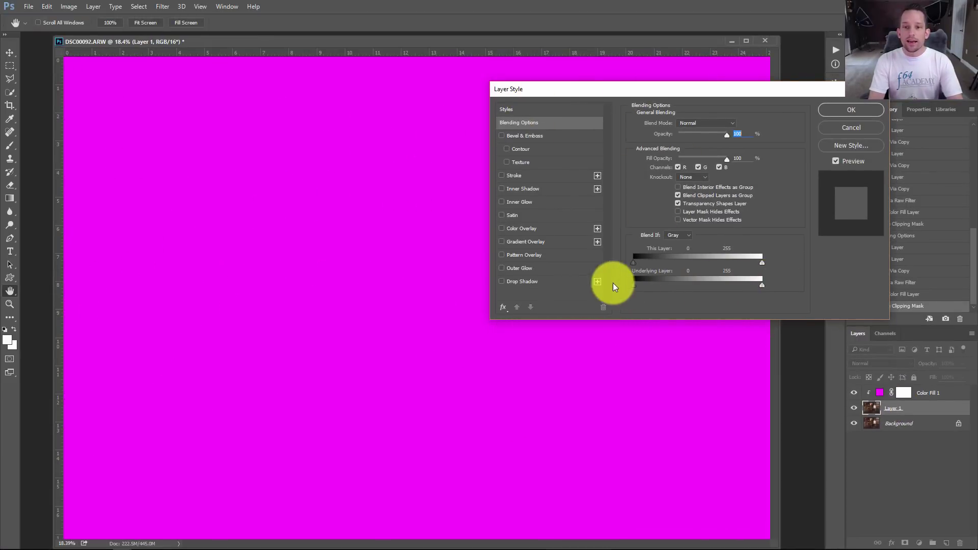
mouse_move(648, 286)
left_mouse_down()
mouse_move(685, 282)
mouse_move(665, 284)
left_mouse_up()
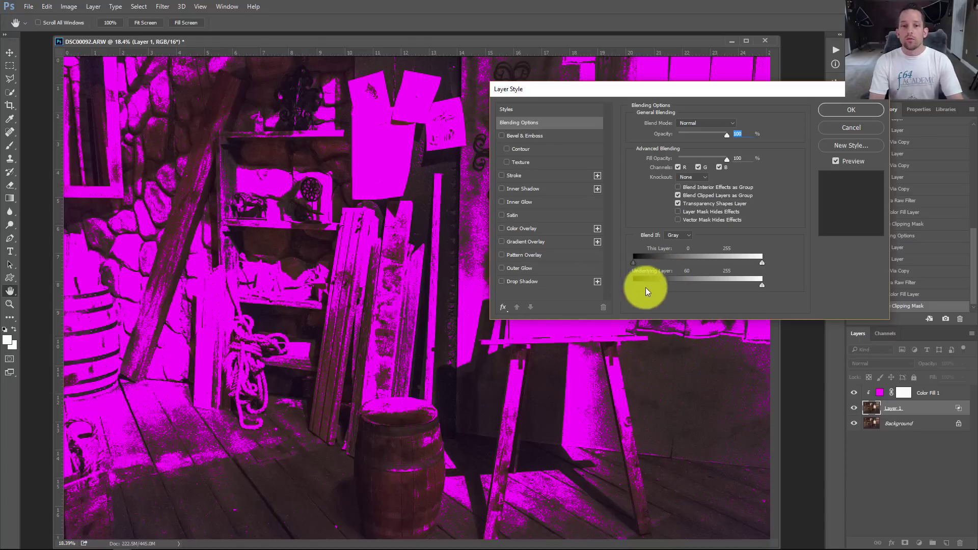
left_click_drag(665, 285, 617, 289)
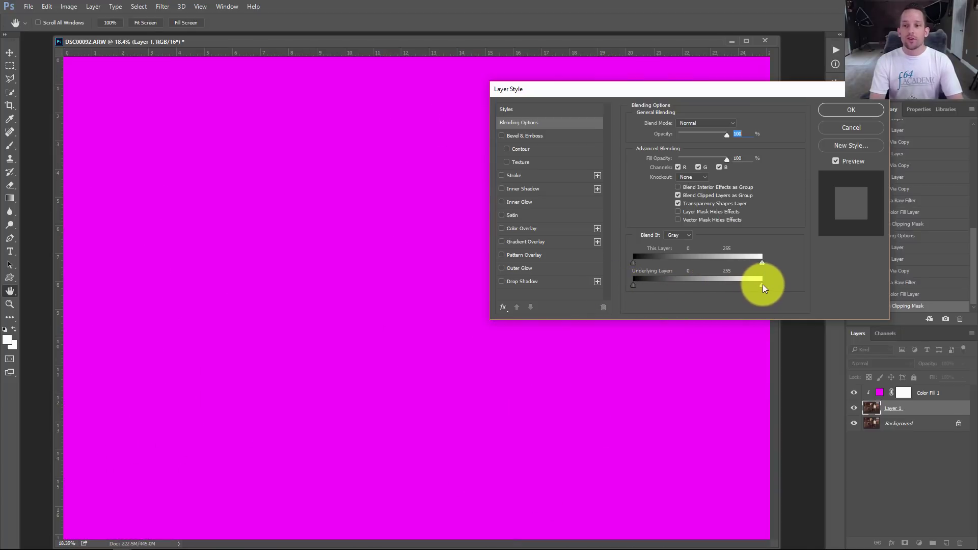
left_click_drag(763, 285, 675, 282)
left_click_drag(601, 92, 692, 128)
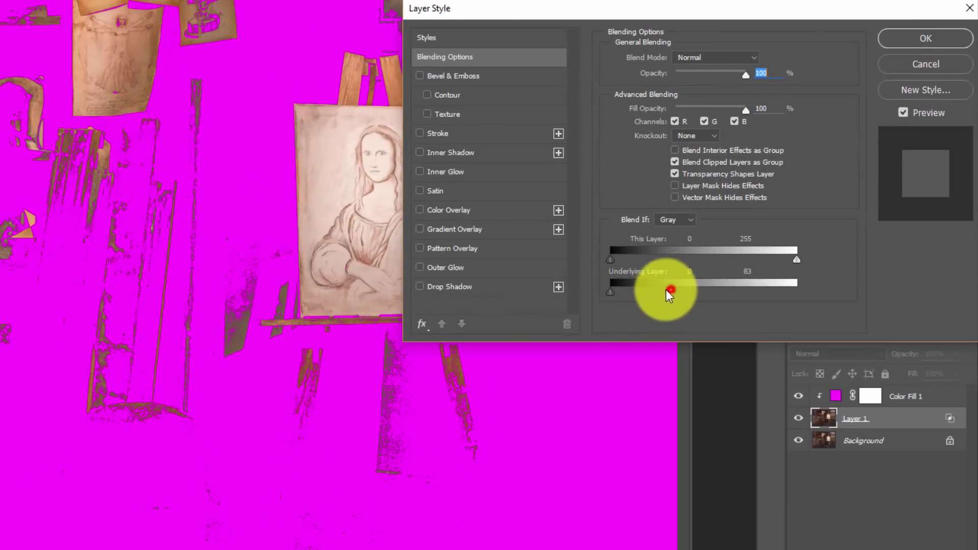
left_click_drag(666, 289, 655, 289)
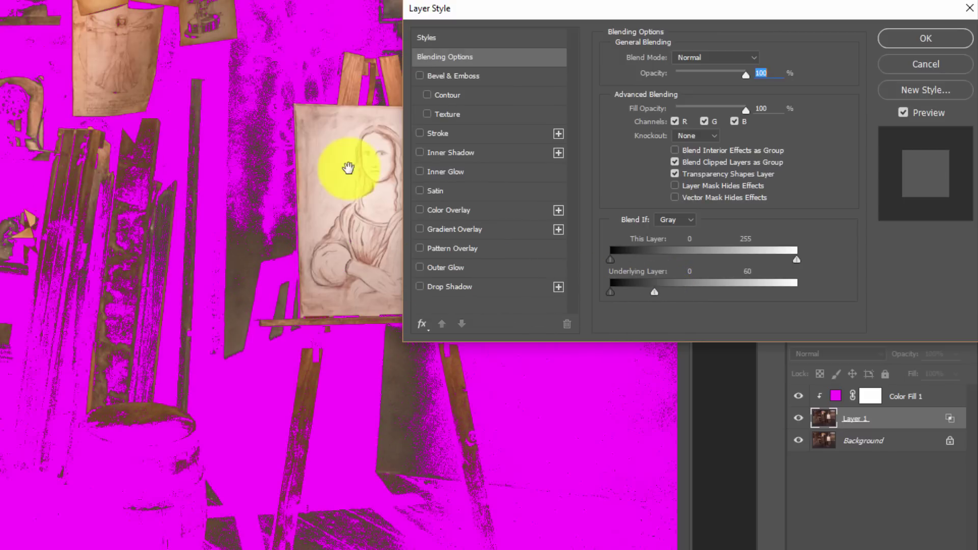
mouse_move(654, 289)
left_mouse_down()
mouse_move(695, 289)
mouse_move(634, 286)
left_mouse_up()
key("alt")
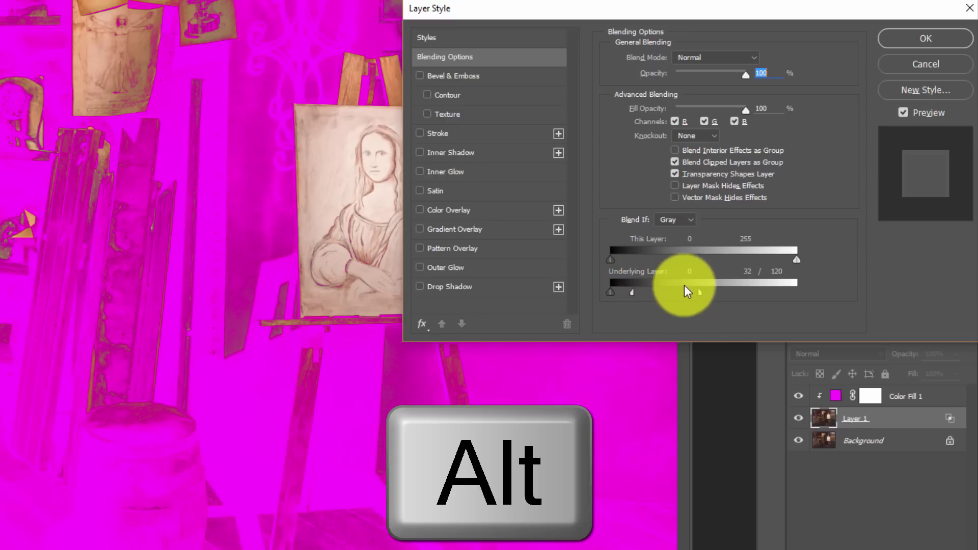
left_click_drag(700, 292, 694, 293)
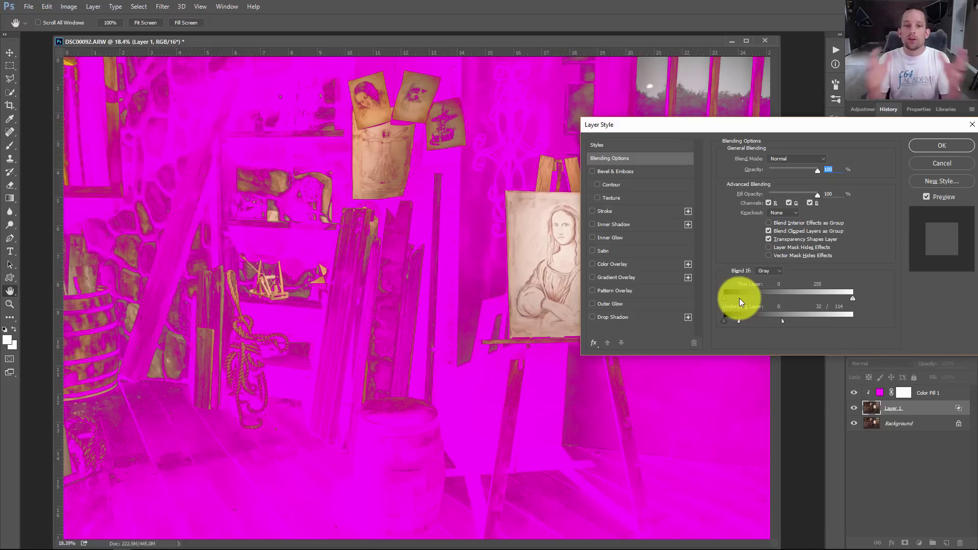
- Apply the Blend If settings, zoom into the leaning planks, and hide the magenta fill
left_click(929, 146)
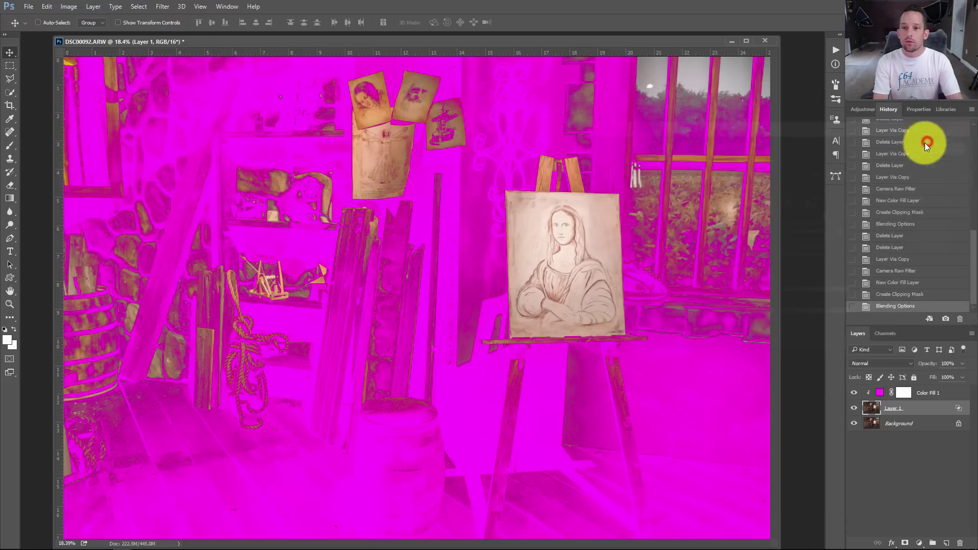
left_click_drag(437, 289, 485, 275)
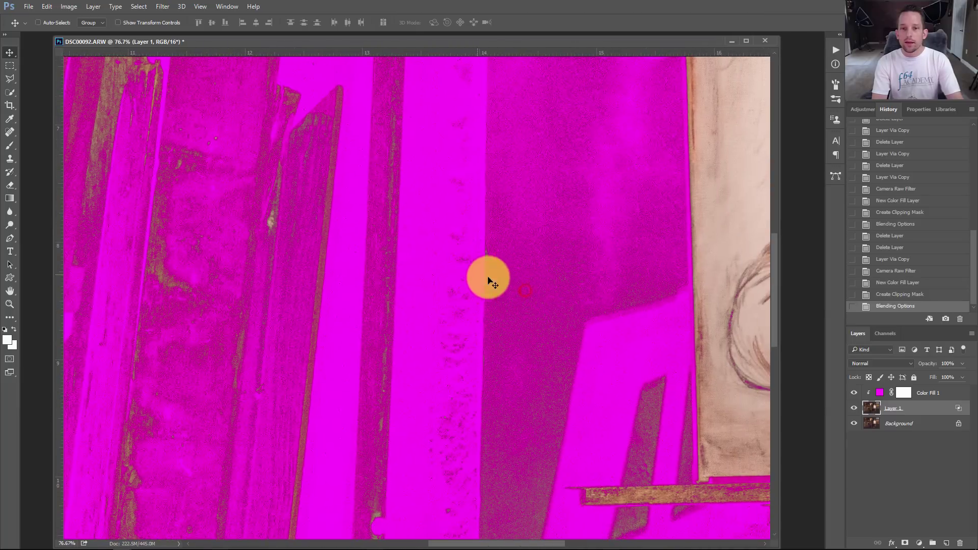
left_click(854, 393)
- Toggle Layer 1 on and off to compare the noise-reduced dark planks up close
left_click(854, 408)
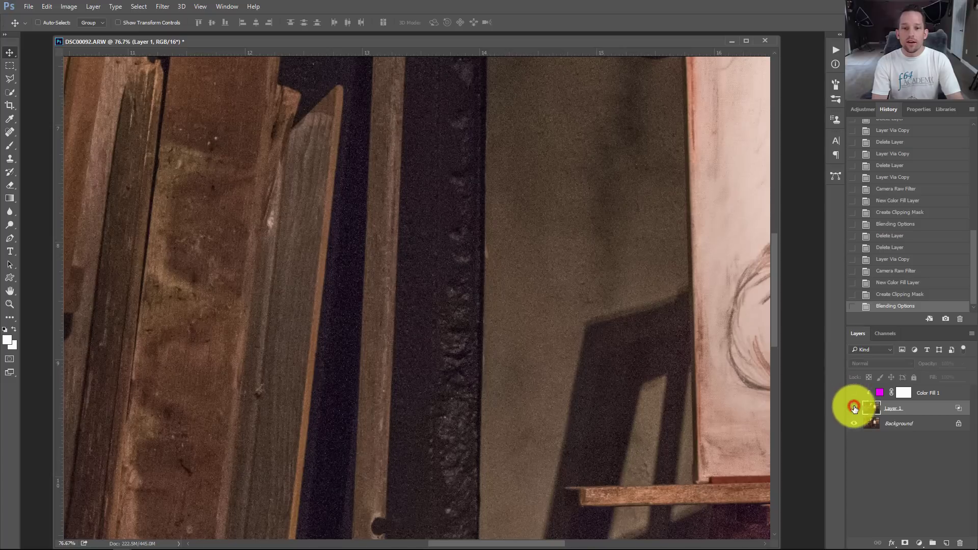
left_click(854, 408)
left_click(854, 408)
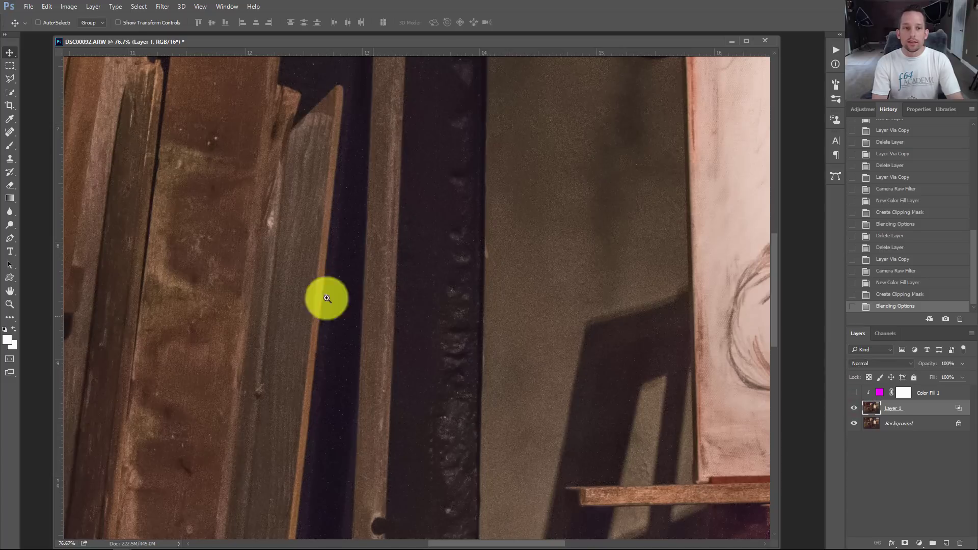
left_click_drag(328, 295, 602, 346)
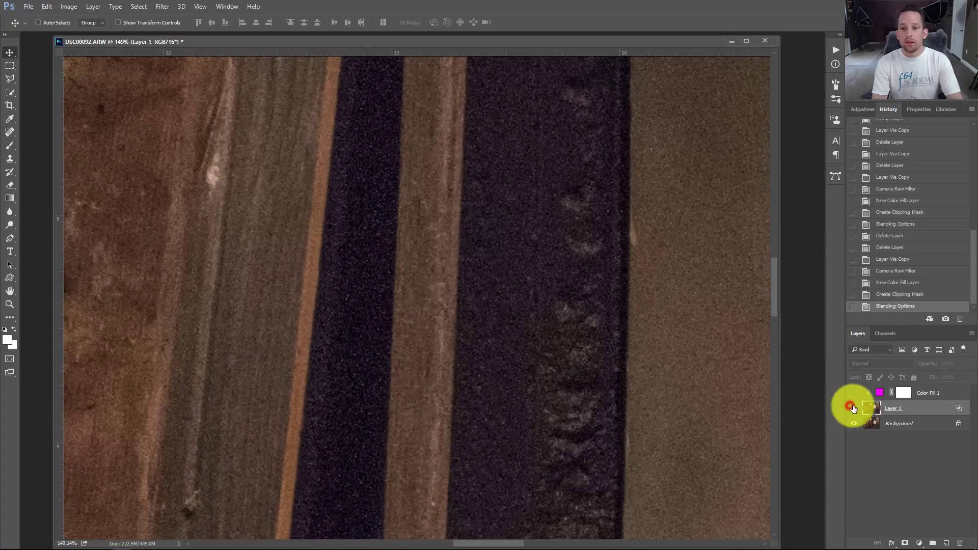
left_click_drag(459, 326, 706, 370)
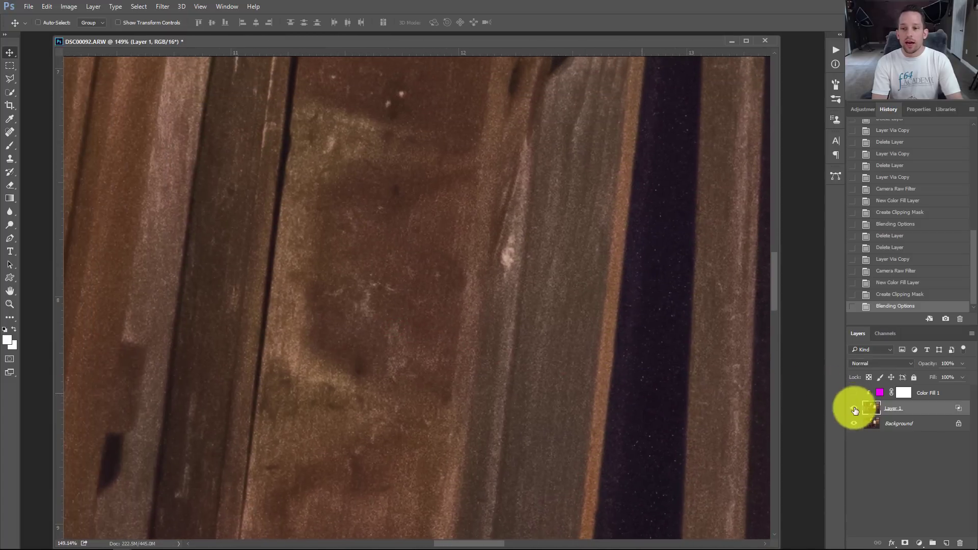
left_click(854, 408)
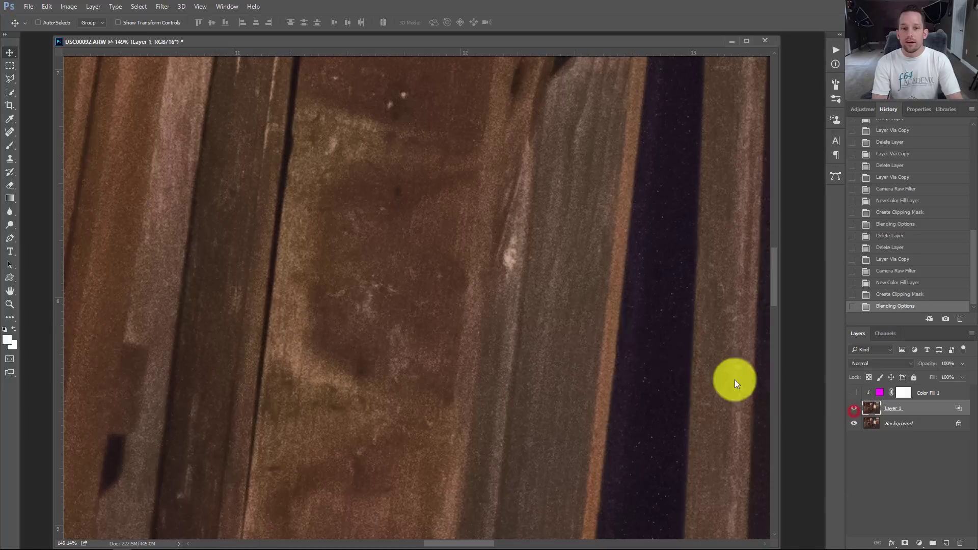
right_click(539, 324)
- Fit the photo on screen and show the magenta Color Fill 1 preview again
left_click(565, 330)
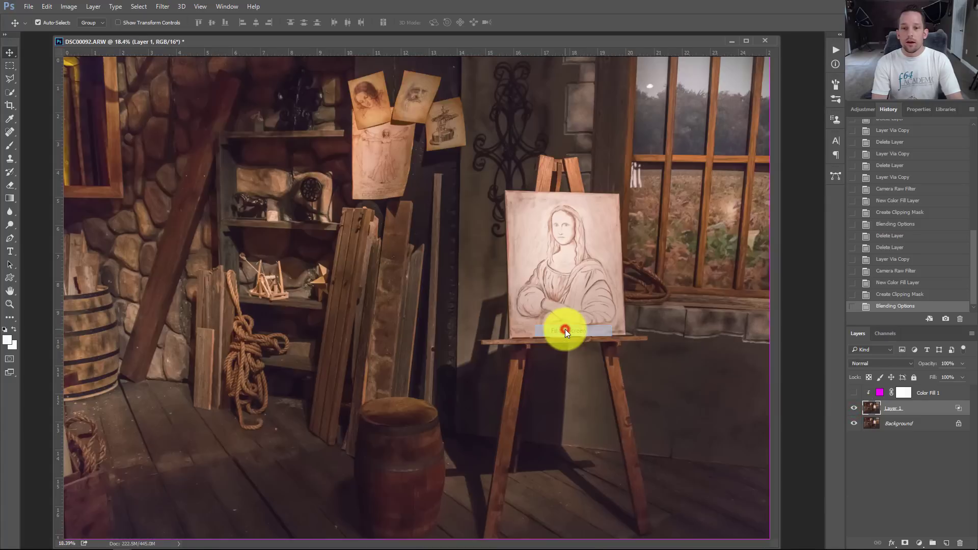
left_click(855, 392)
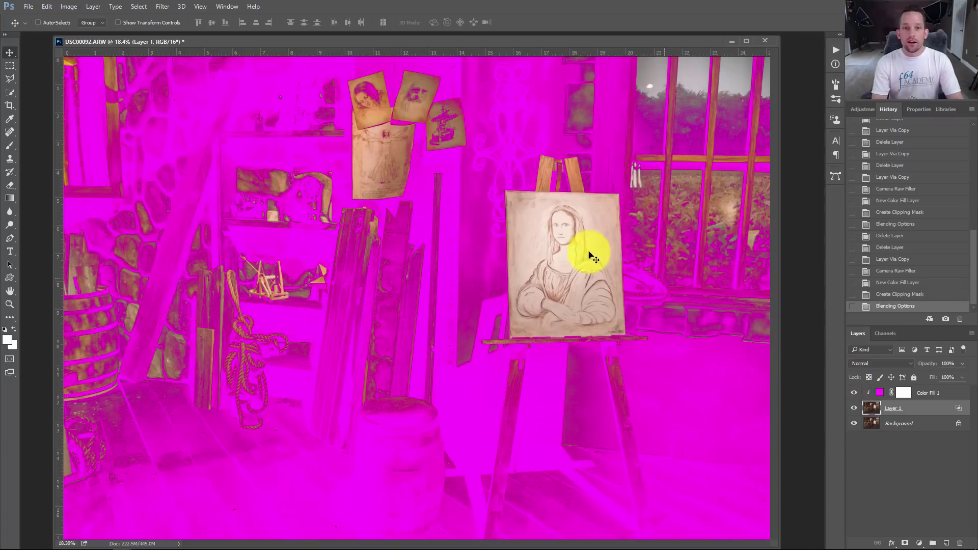
scroll(367, 87, "up", 5)
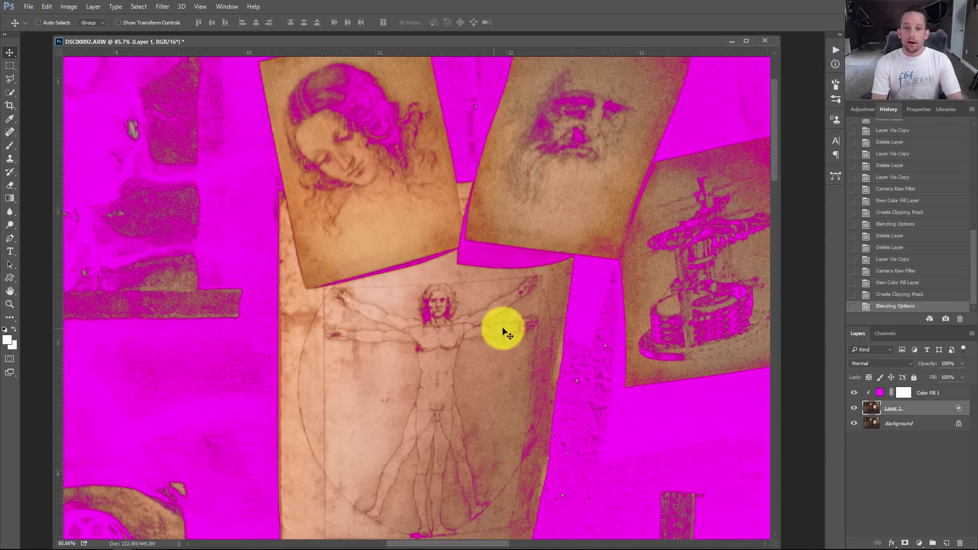
- Zoom in on the drawing's arms to inspect the magenta shadows, then Fit on Screen
left_click_drag(502, 328, 266, 197)
left_click_drag(601, 383, 383, 108)
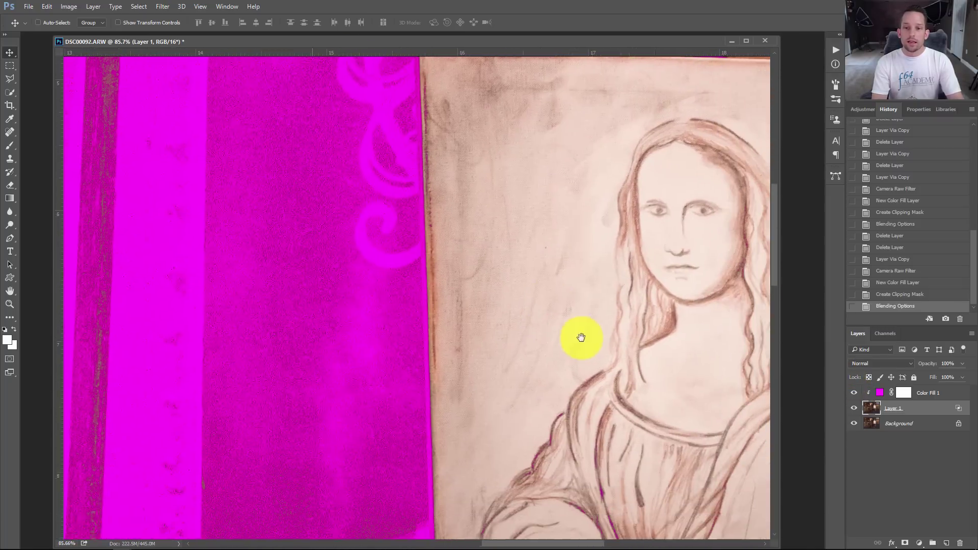
left_click_drag(583, 335, 399, 151)
left_click_drag(472, 328, 429, 259)
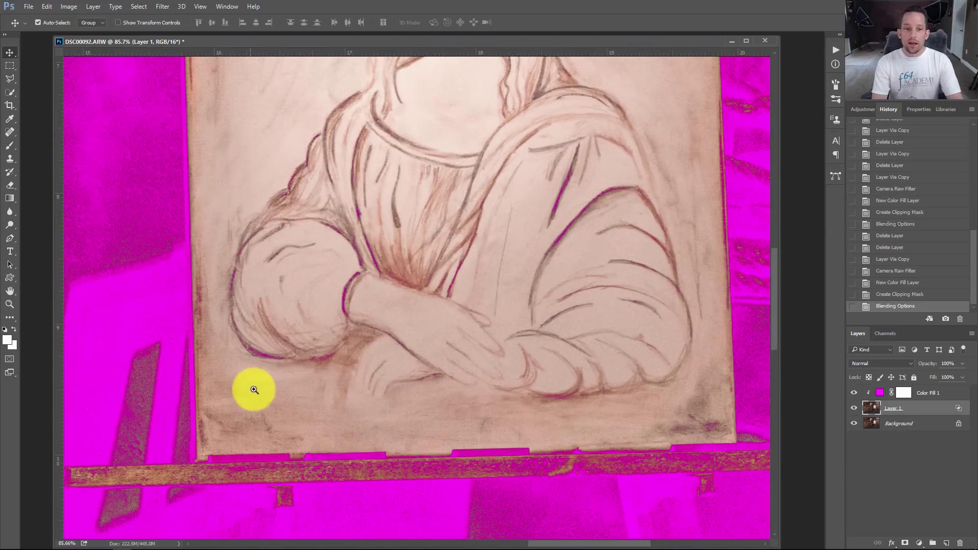
left_click_drag(255, 391, 295, 397)
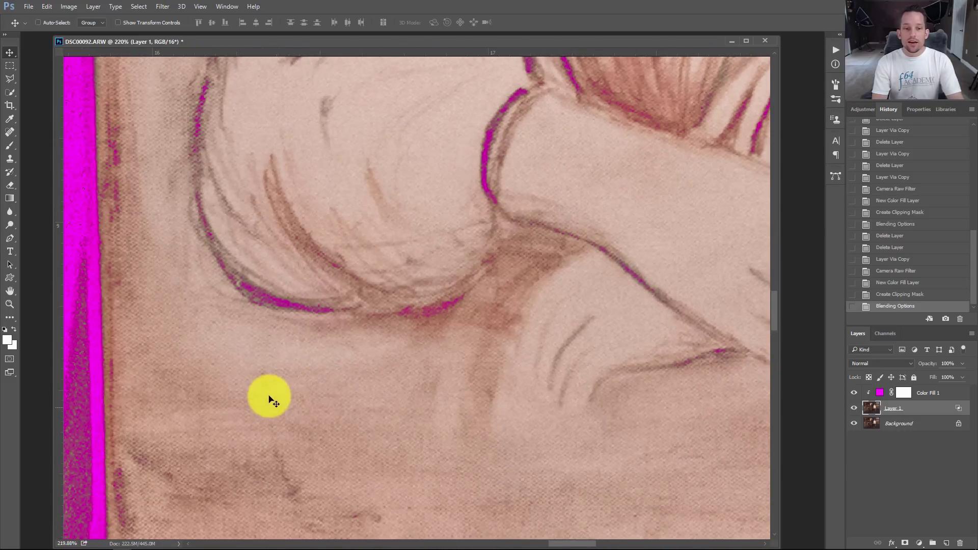
key("ctrl+space")
right_click(316, 404)
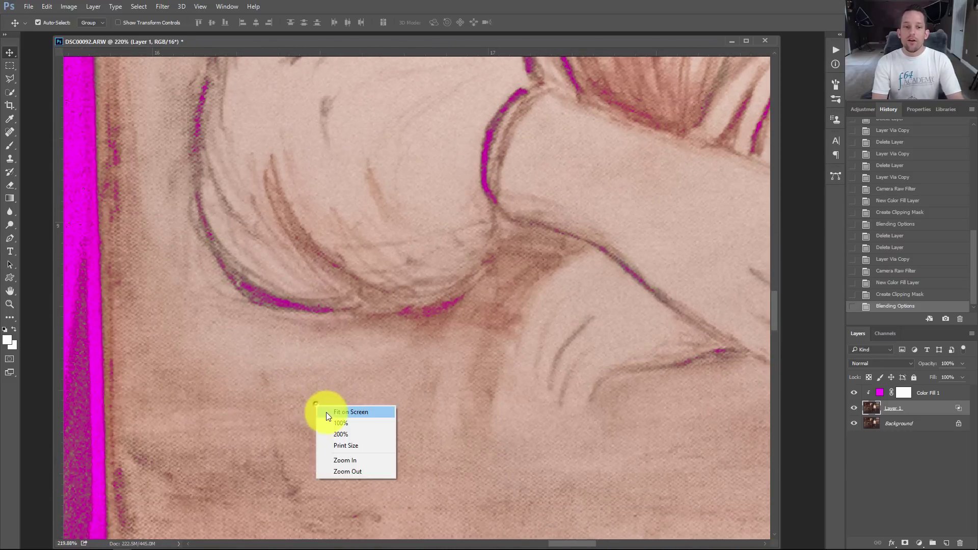
left_click(327, 410)
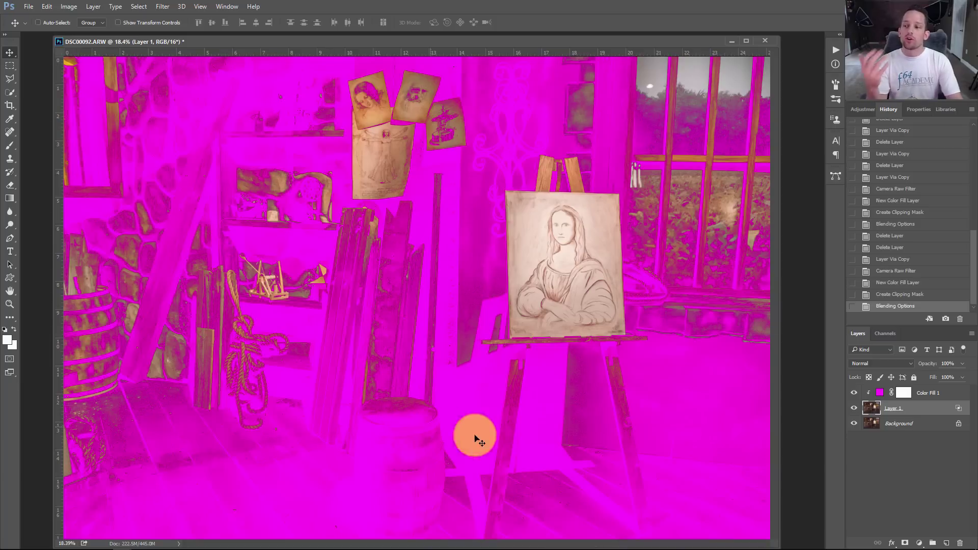
- In Layer 1's Blending Options, pull the split Underlying Layer white handle down to 73
left_click(930, 410)
double_click(929, 409)
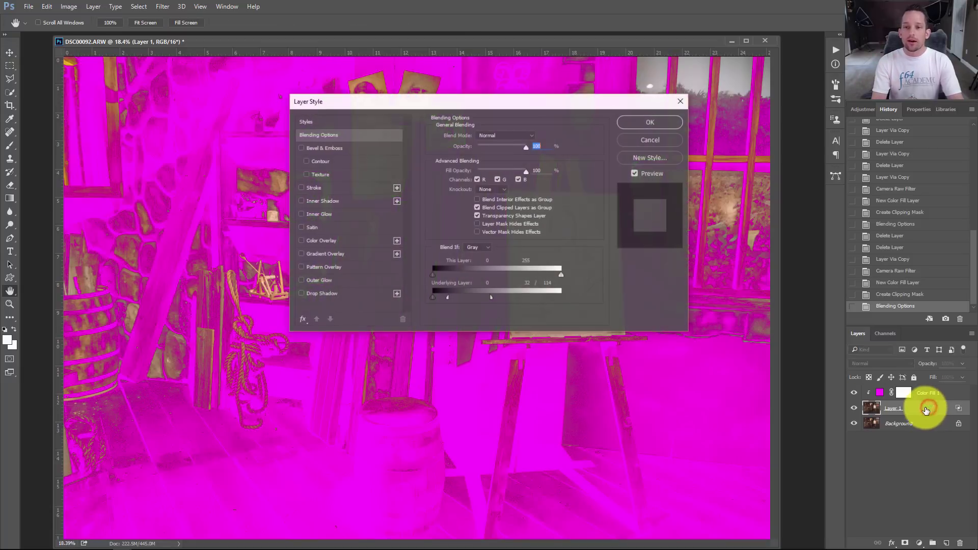
left_click_drag(490, 296, 472, 296)
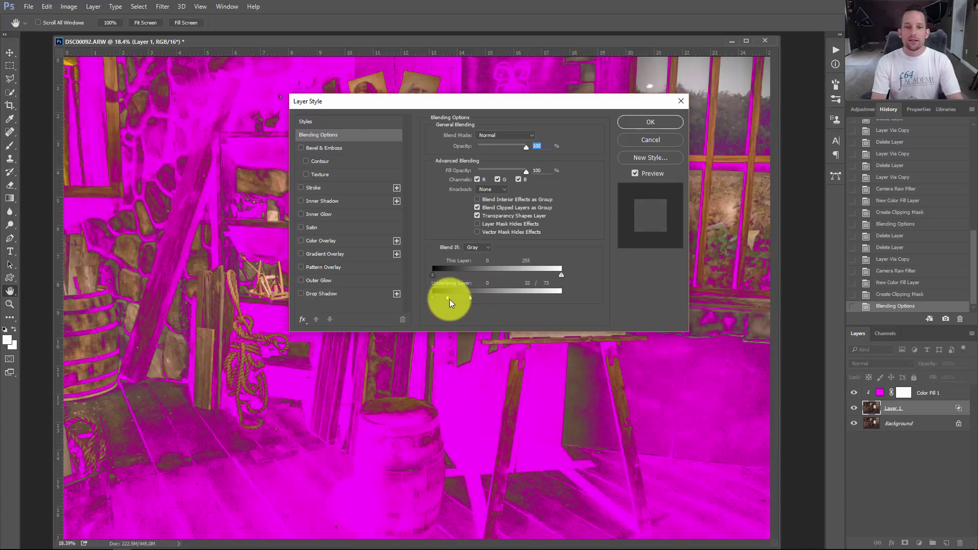
left_click_drag(474, 103, 308, 241)
left_click(468, 261)
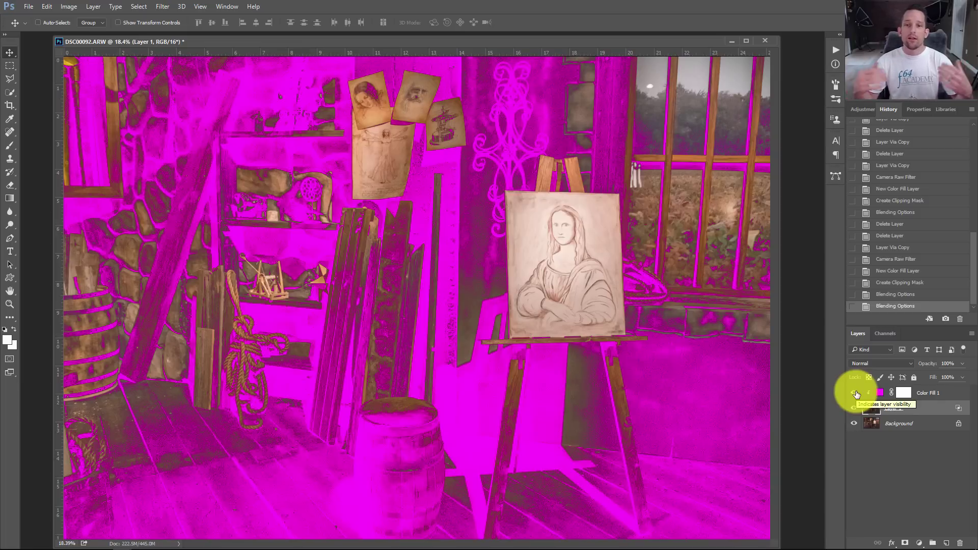
- Turn Color Fill 1's visibility off, on, and off again, ending with it hidden
left_click(856, 393)
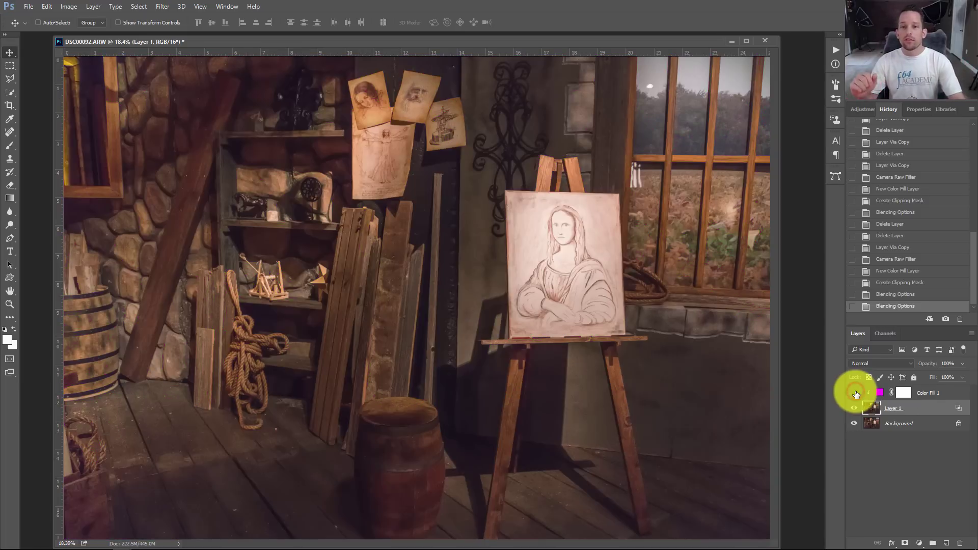
left_click(855, 393)
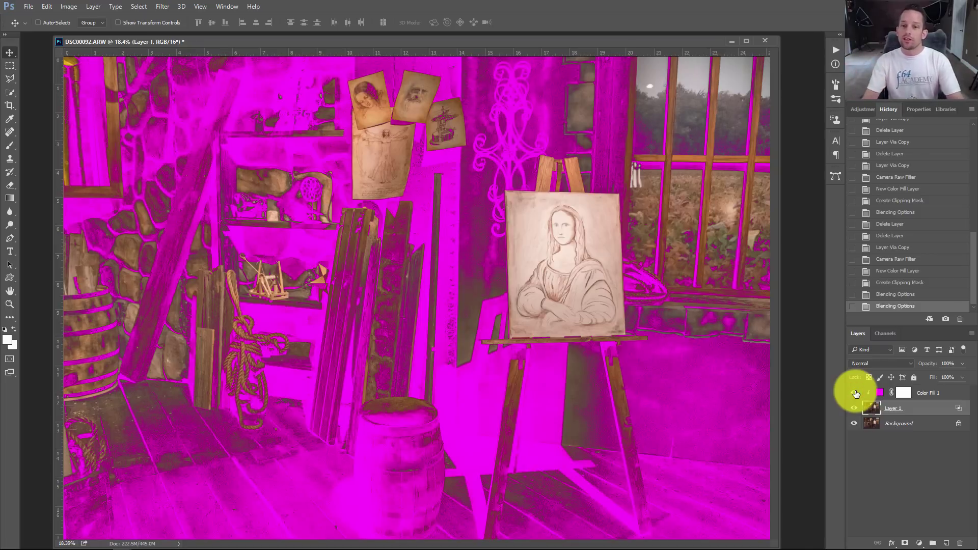
left_click(855, 393)
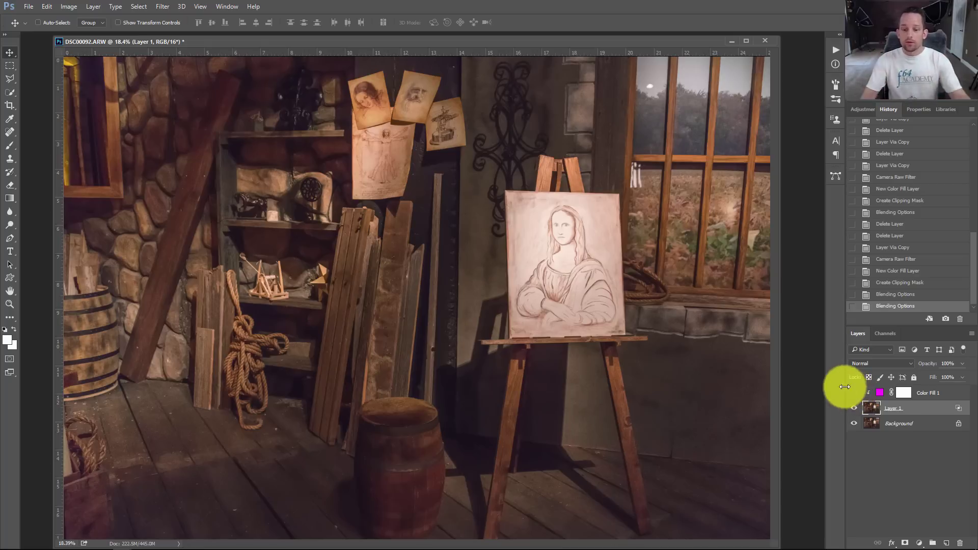
- Zoom in closely on the dark wooden boards with Layer 1 visible
key("ctrl+space")
left_click_drag(443, 222, 524, 271)
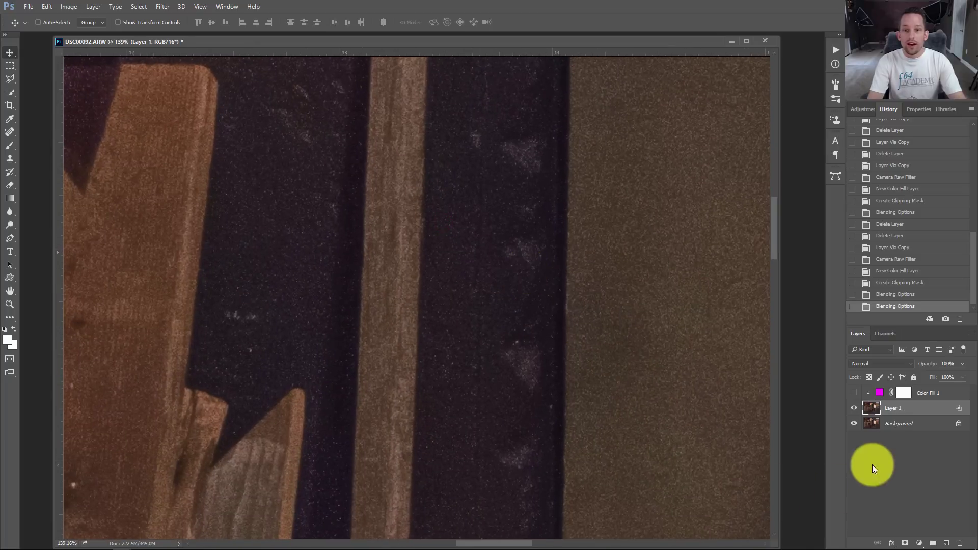
left_click(854, 408)
left_click(854, 408)
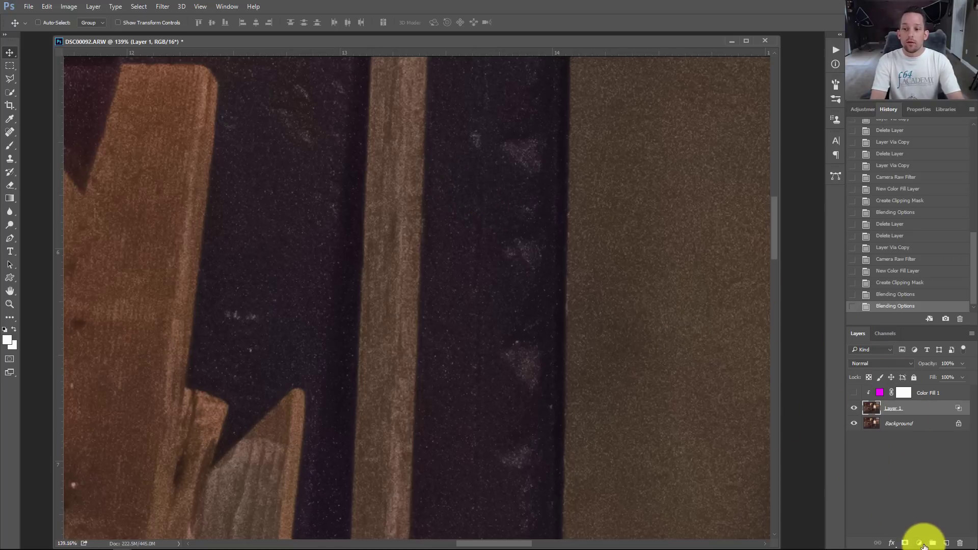
- Add a Curves adjustment above Layer 1 with its black point at input 20, output 0, then fit the view on screen
left_click(920, 544)
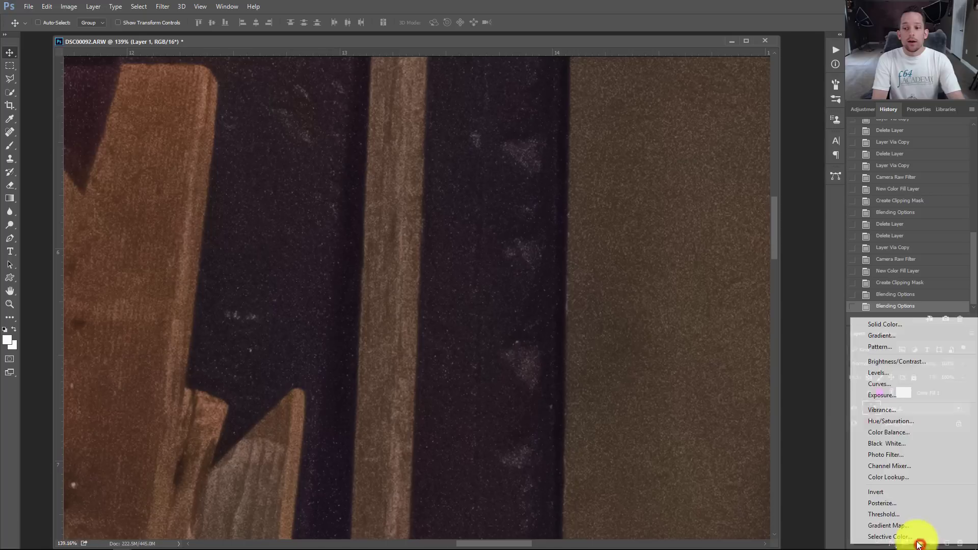
left_click(876, 381)
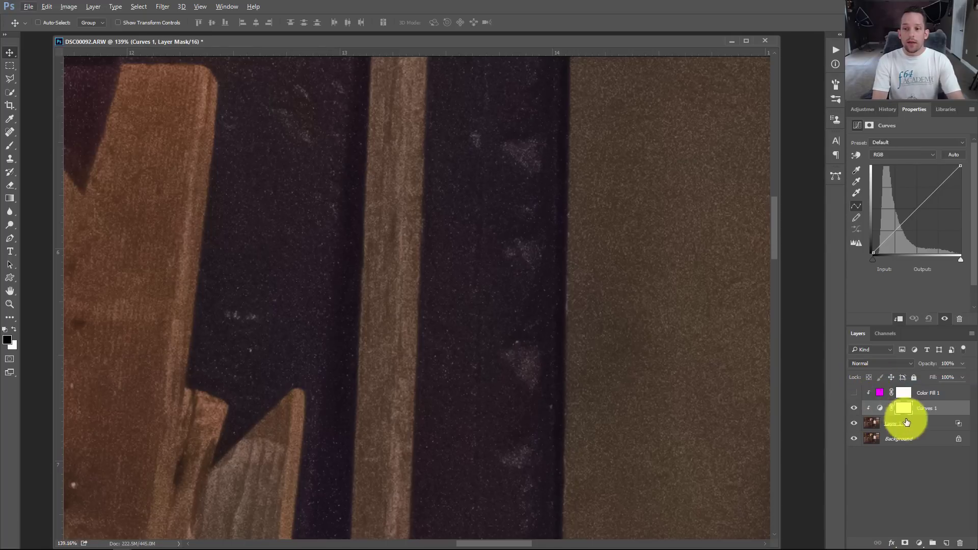
left_click(874, 260)
left_click_drag(875, 259, 879, 262)
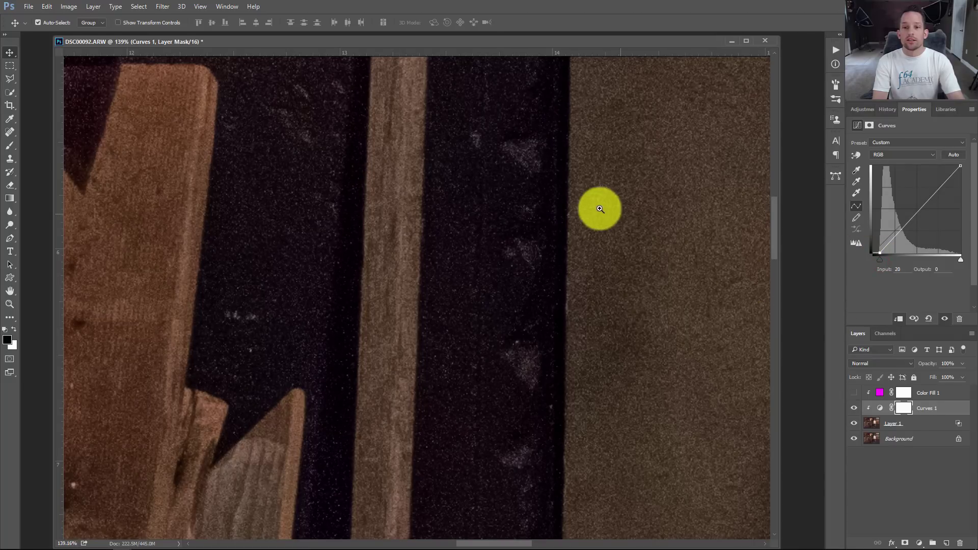
right_click(596, 236)
left_click(611, 242)
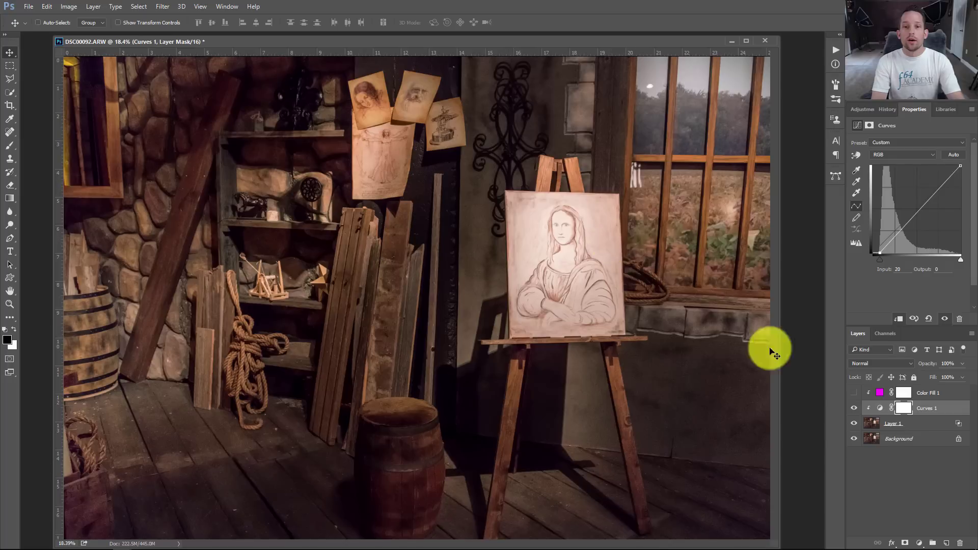
left_click(855, 409)
left_click(854, 409)
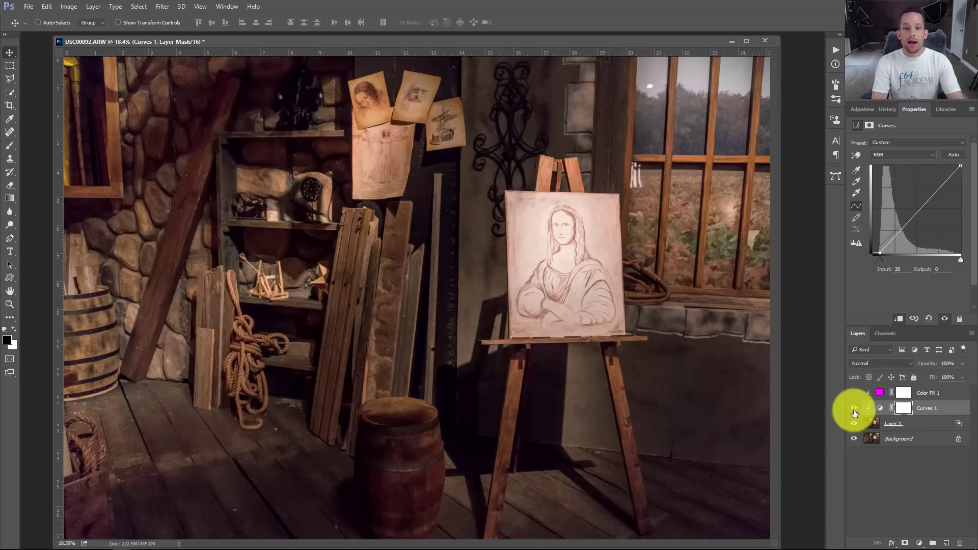
left_click(854, 413)
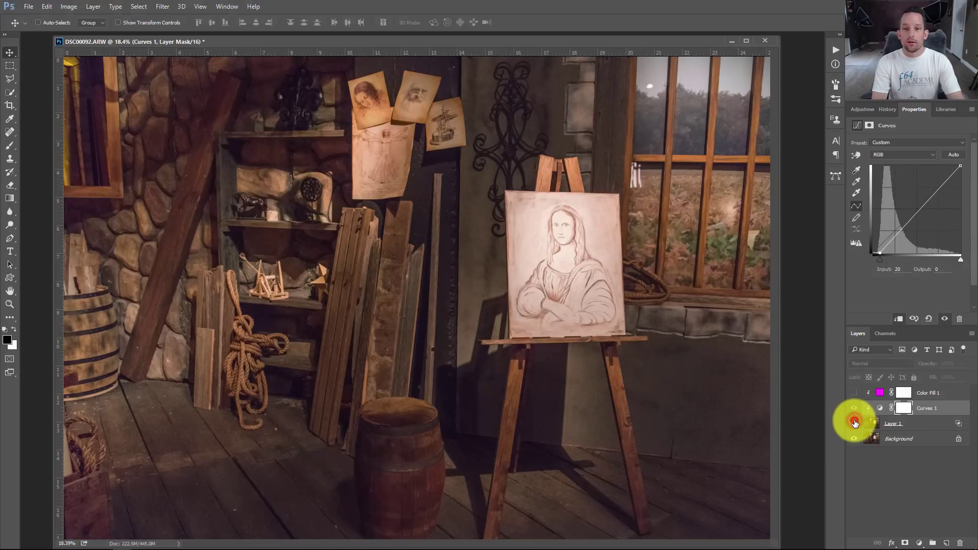
left_click(855, 416)
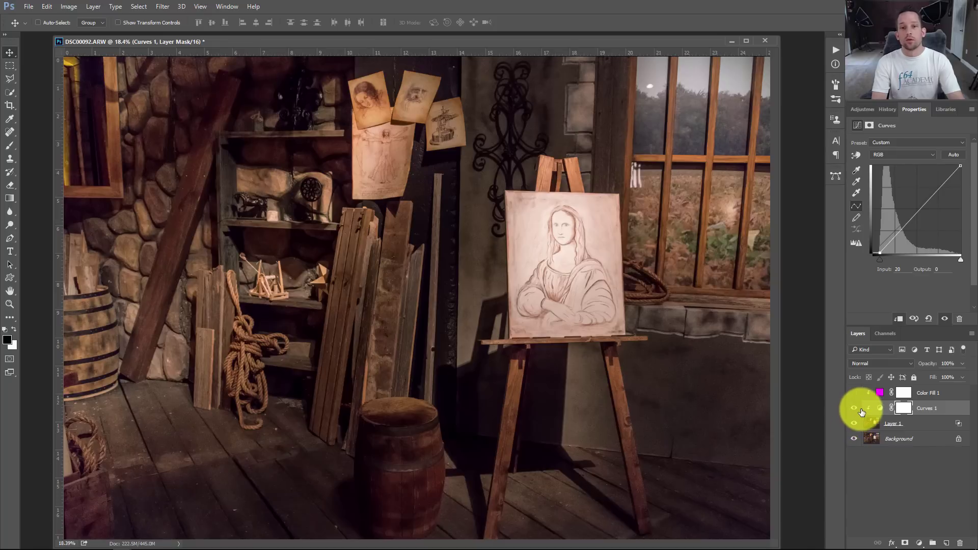
left_click(856, 424)
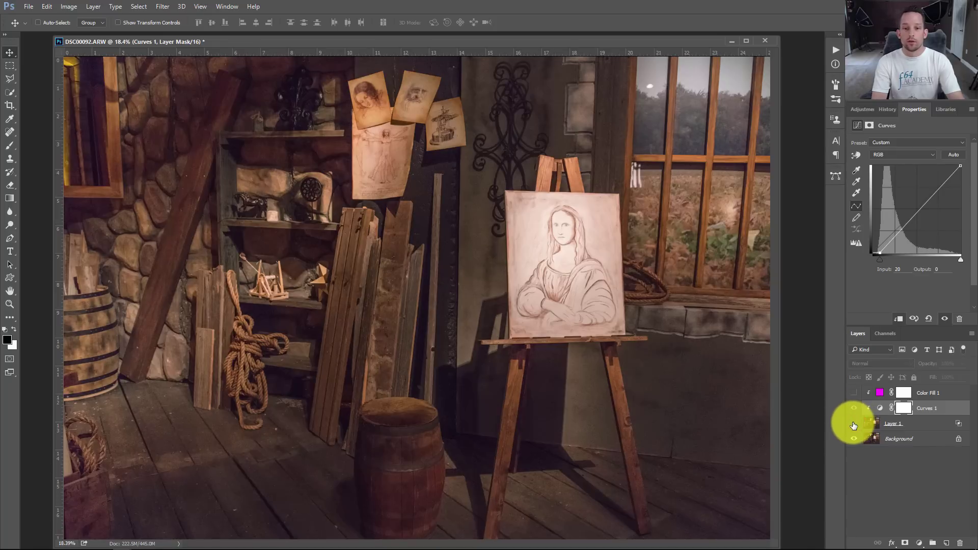
left_click(853, 424)
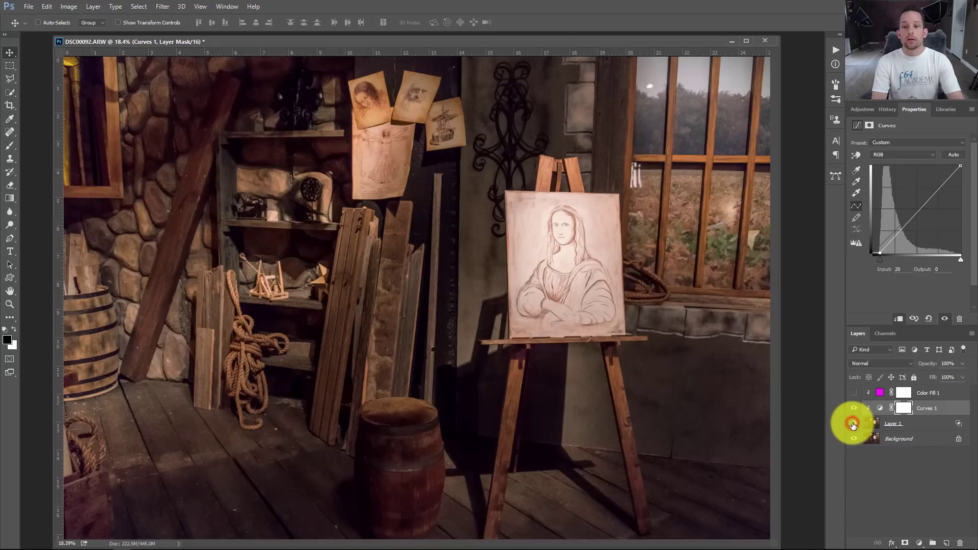
left_click(854, 394)
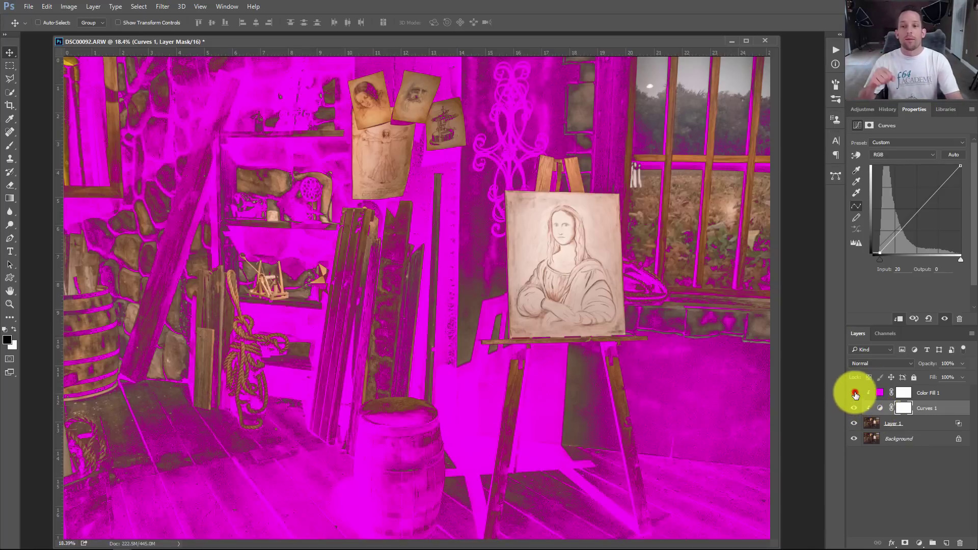
left_click(855, 393)
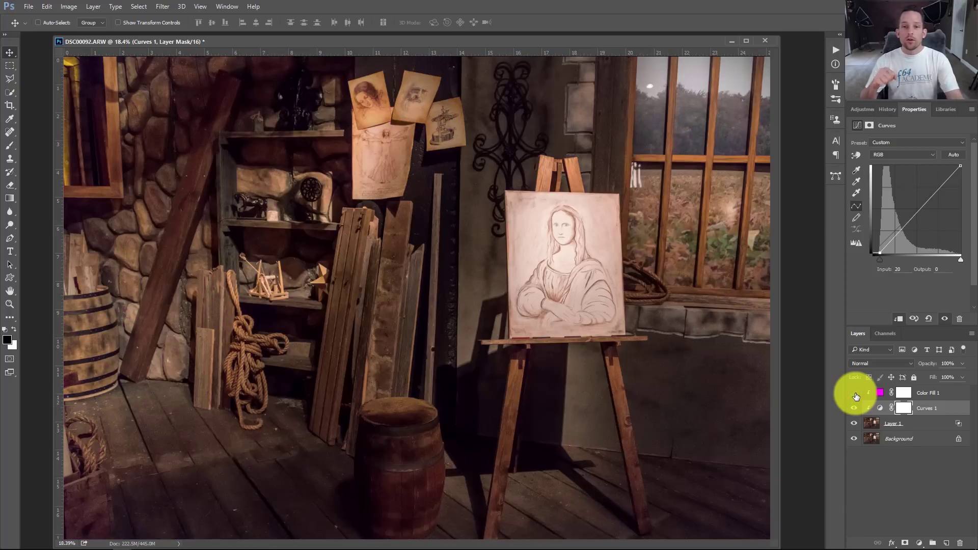